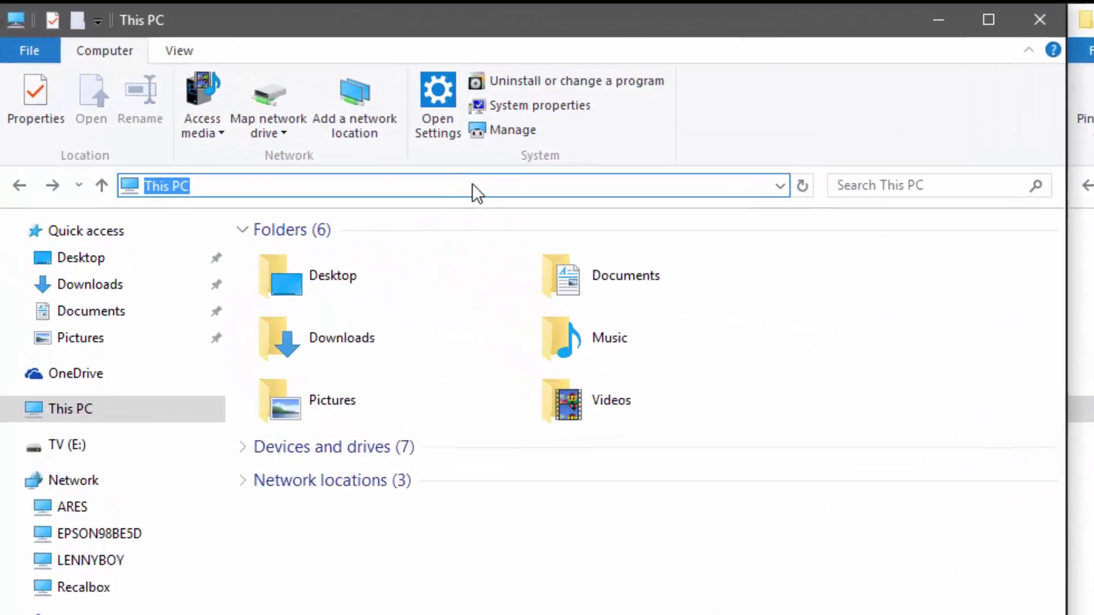
- Go to \\RECALBOX in File Explorer and open its share folder
type("\\\\REC")
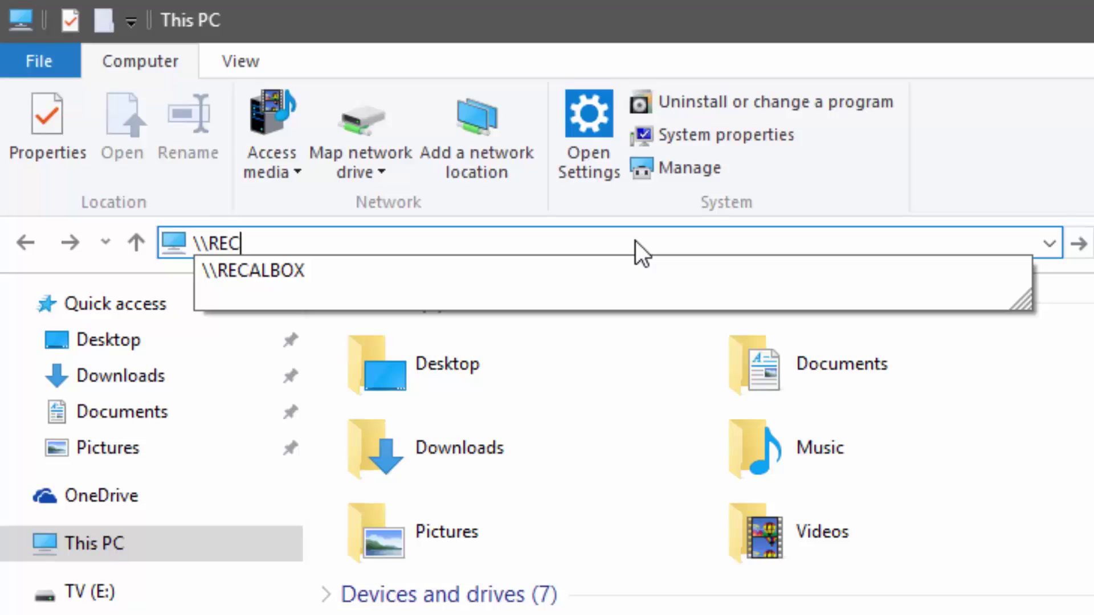
key("Down")
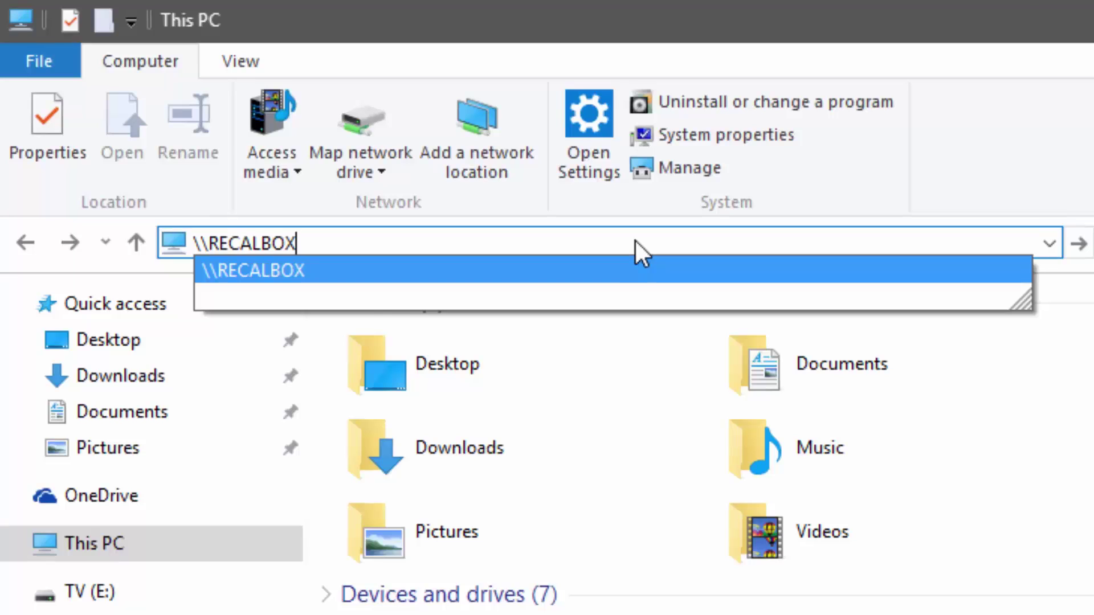
key("Return")
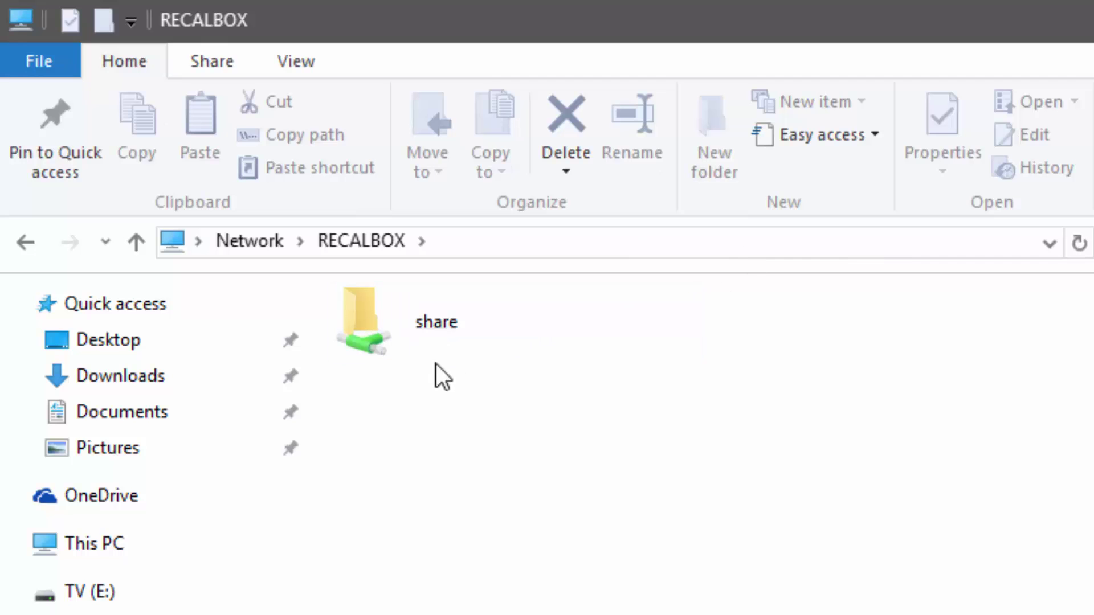
left_click(430, 330)
double_click(429, 329)
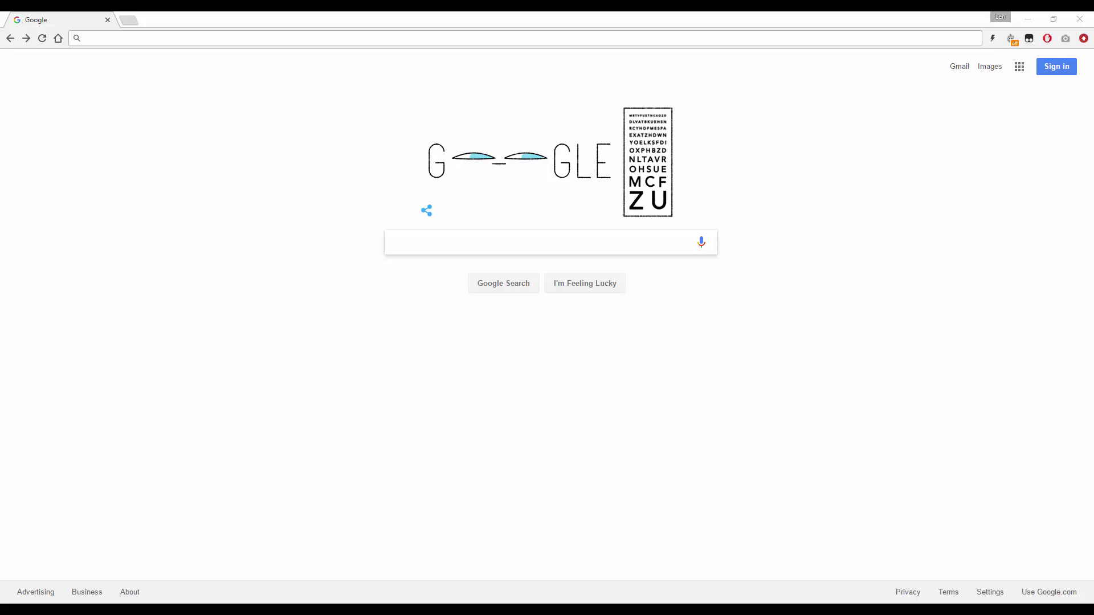
- Load Recalbox Manager at //recalbox/ in Chrome and open its Monitoring page
left_click(153, 38)
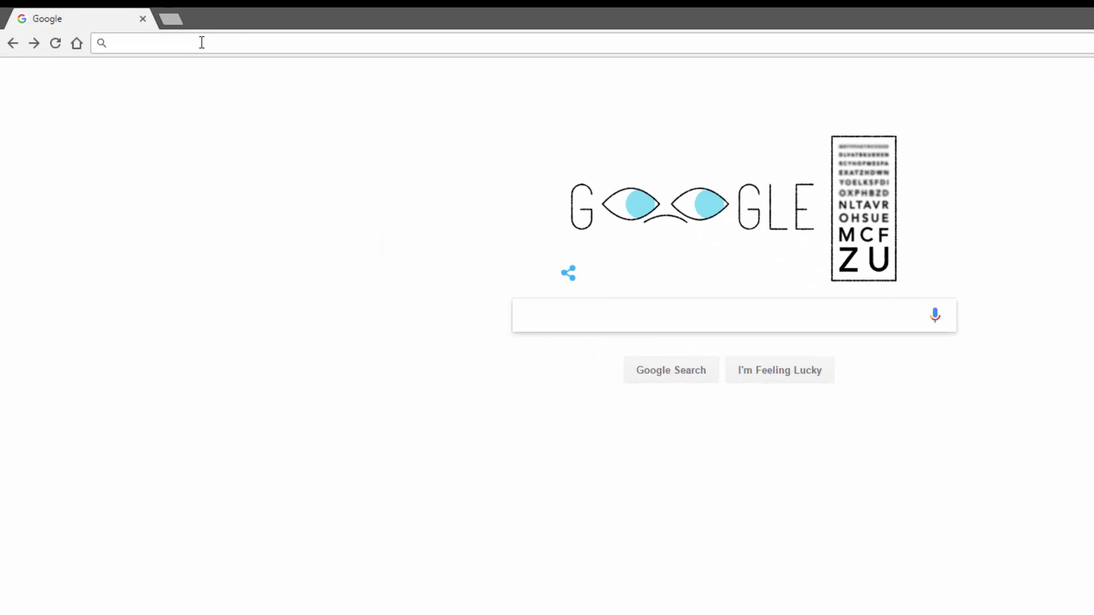
type("//")
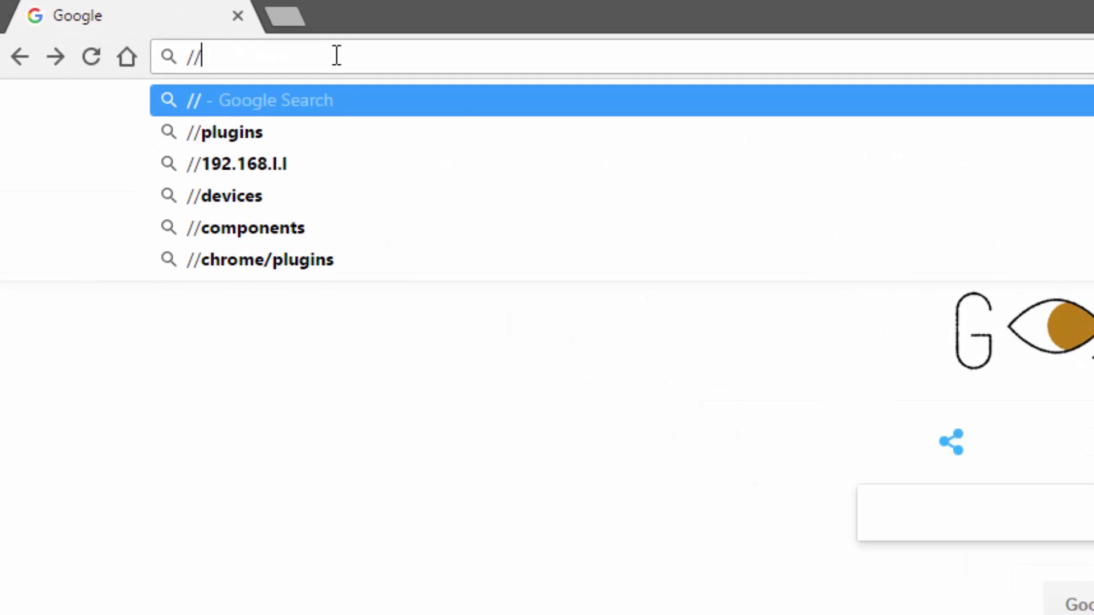
type("recalbox/")
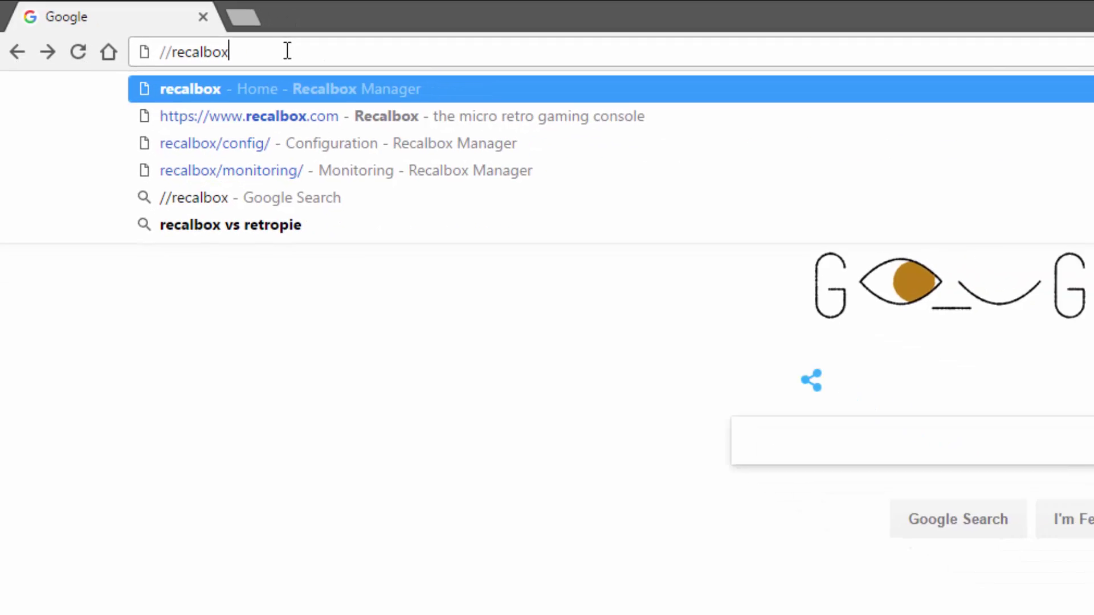
key("Return")
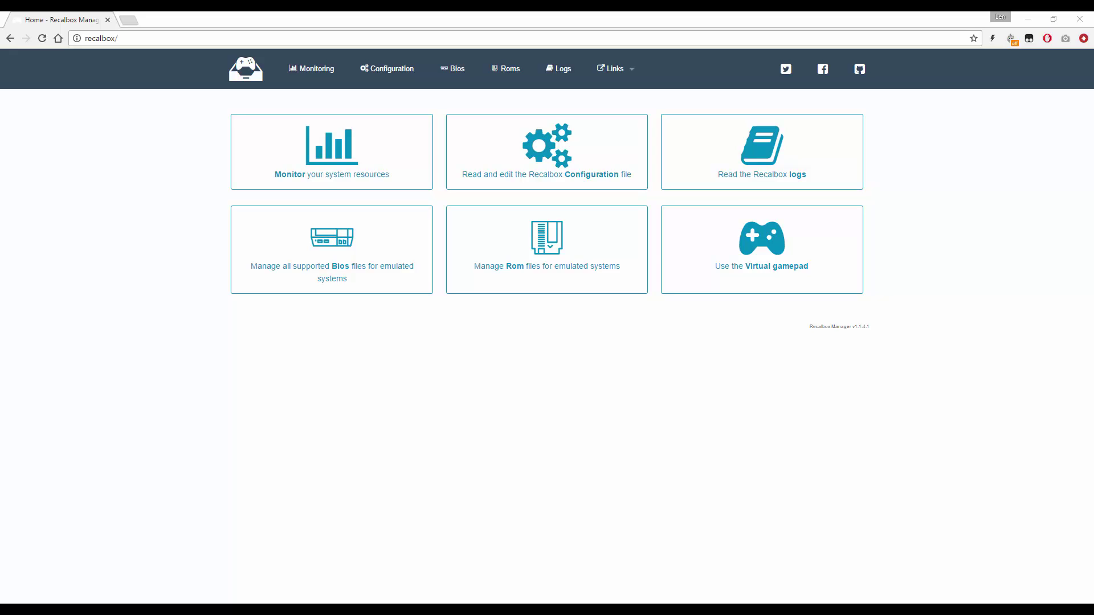
left_click(300, 162)
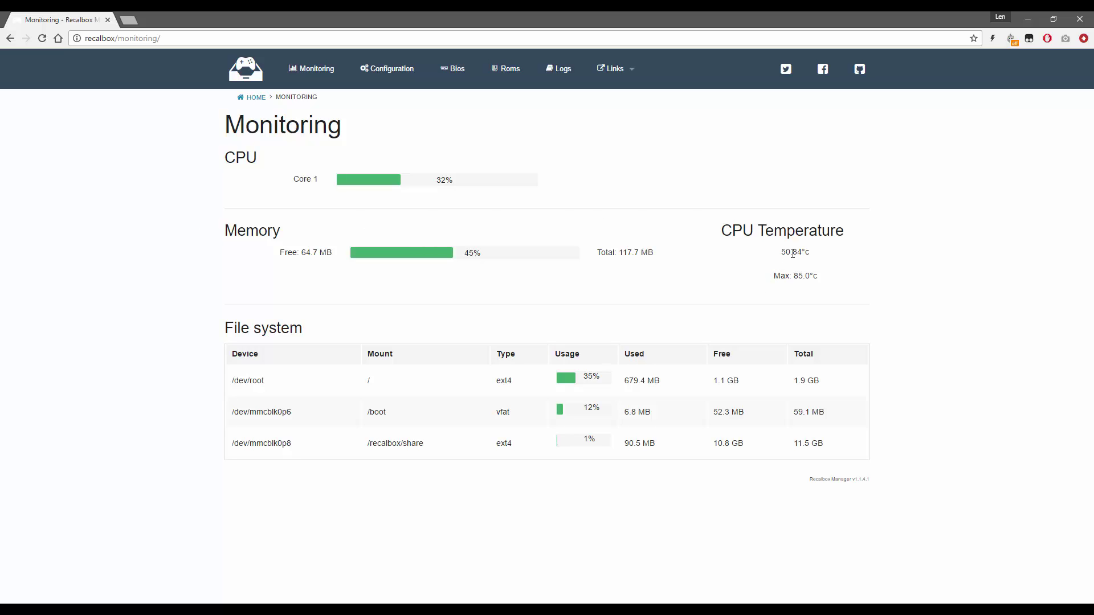
left_click(254, 98)
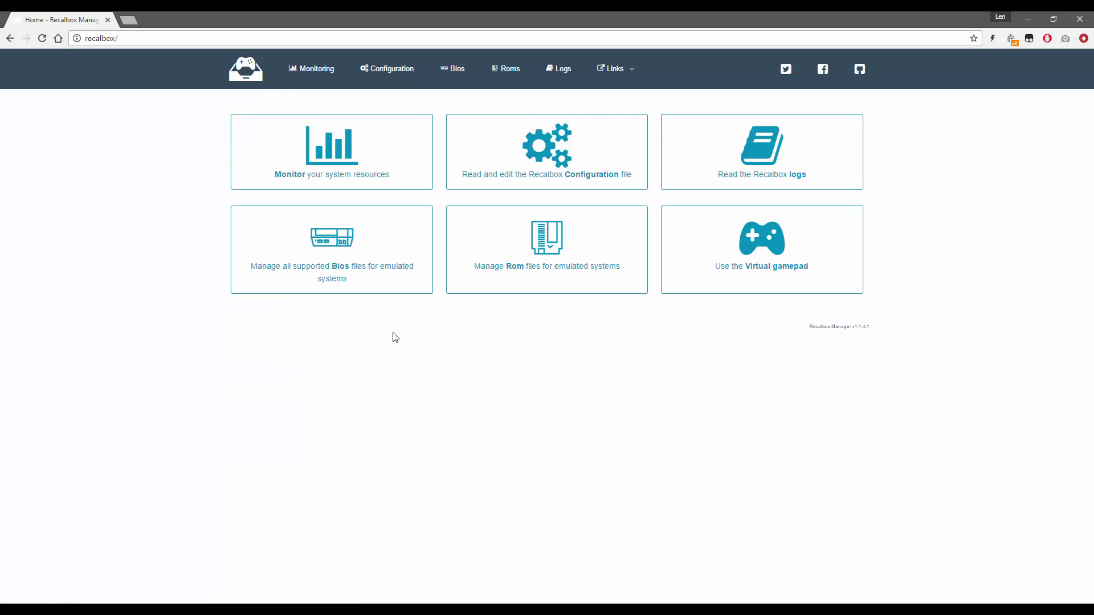
left_click(549, 267)
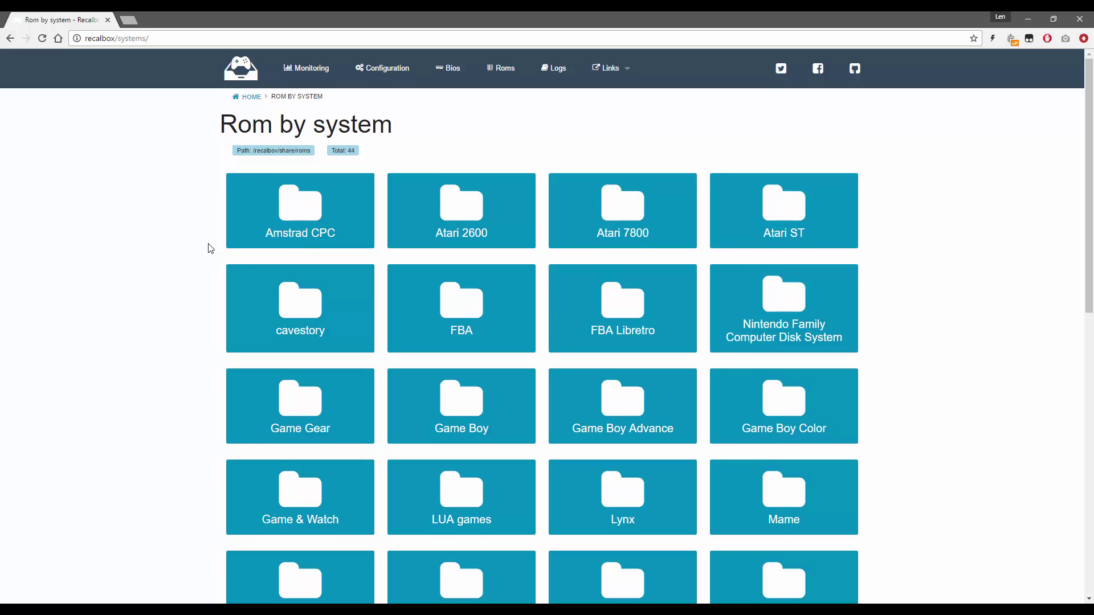
- Scroll the systems grid and open the Super Nintendo ROM folder listing 2 files
scroll(209, 248, "down", 2)
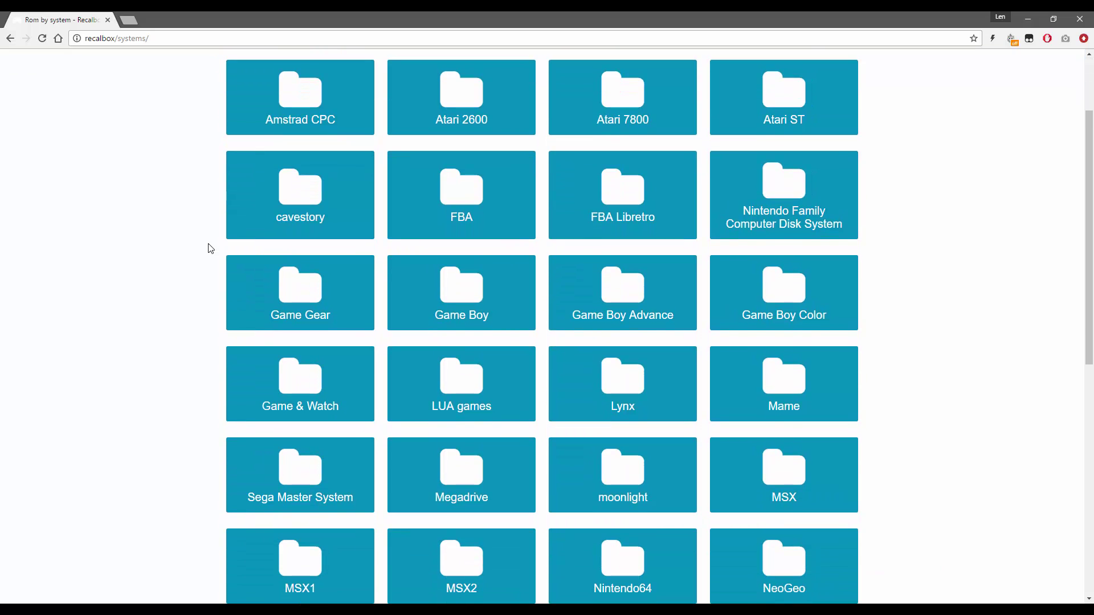
scroll(209, 248, "down", 5)
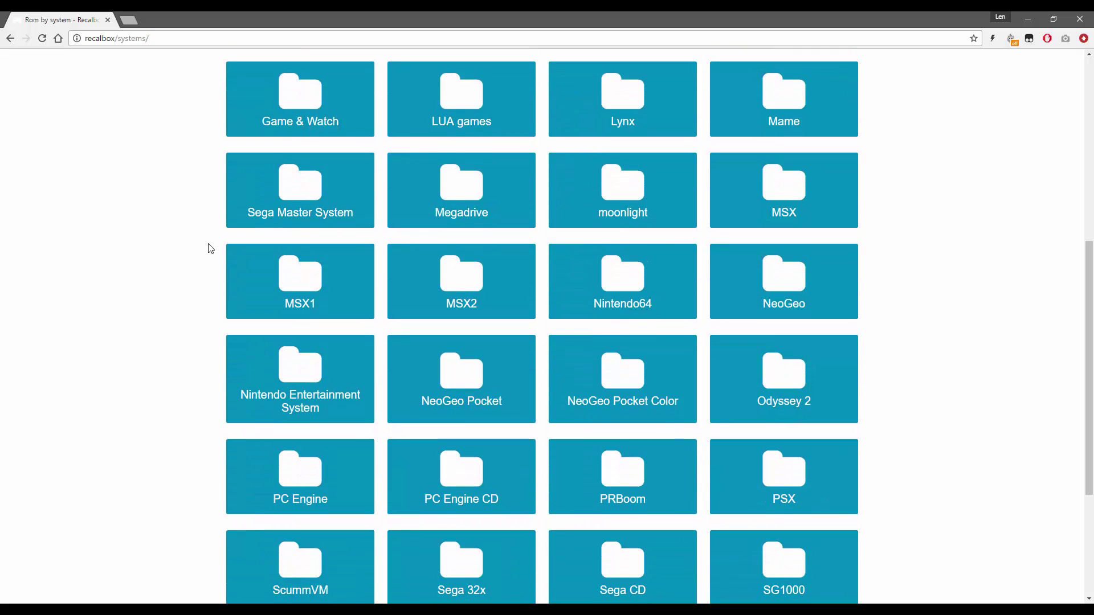
scroll(208, 249, "down", 2)
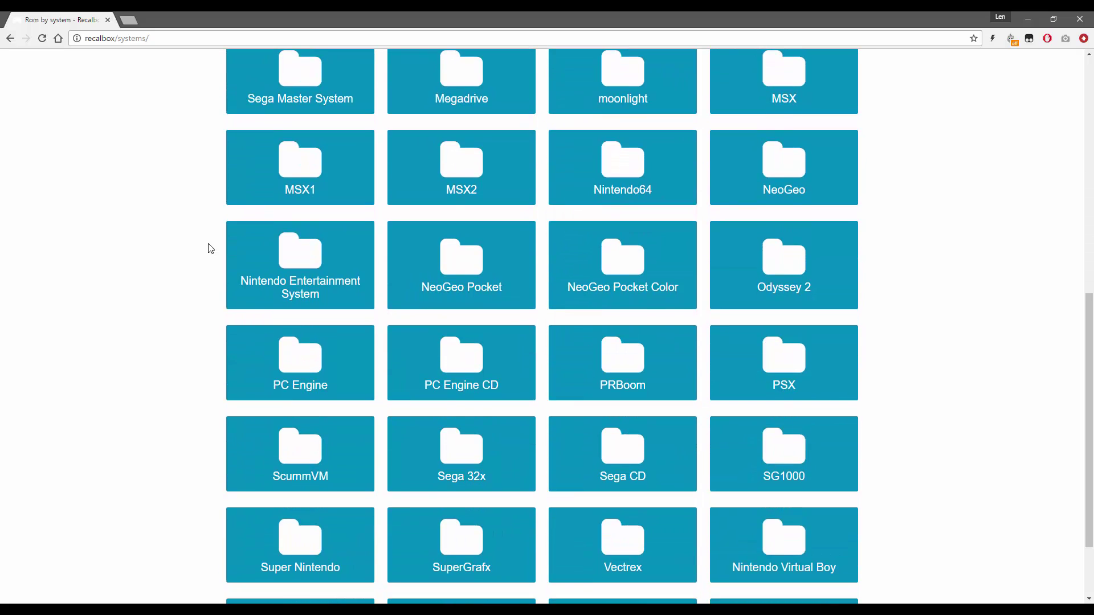
scroll(476, 378, "down", 2)
left_click(307, 438)
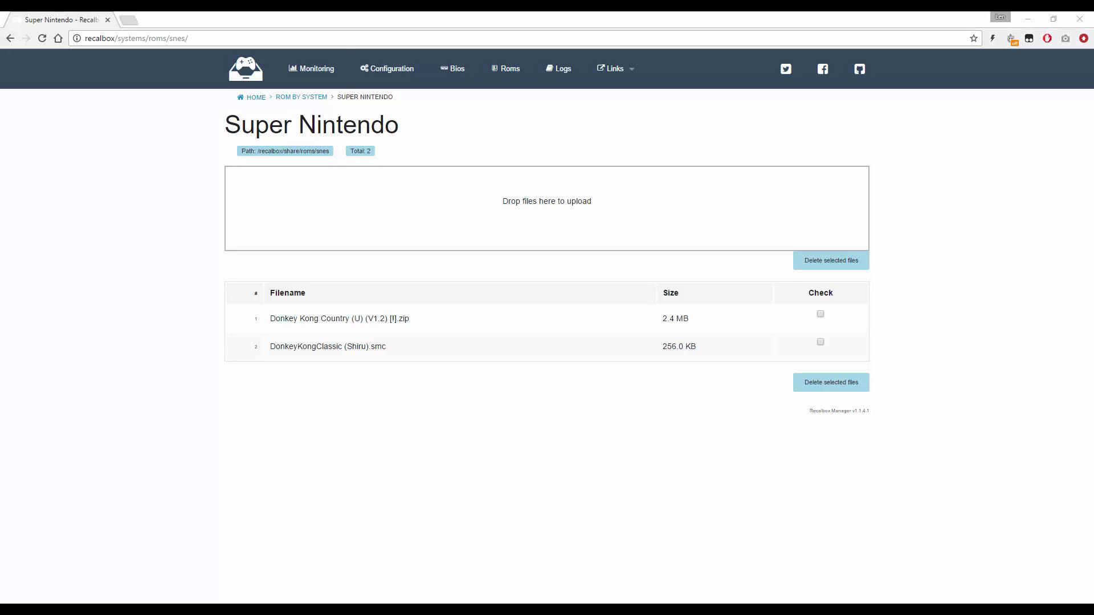
- Return to the Monitoring page from the top navigation bar
left_click(314, 76)
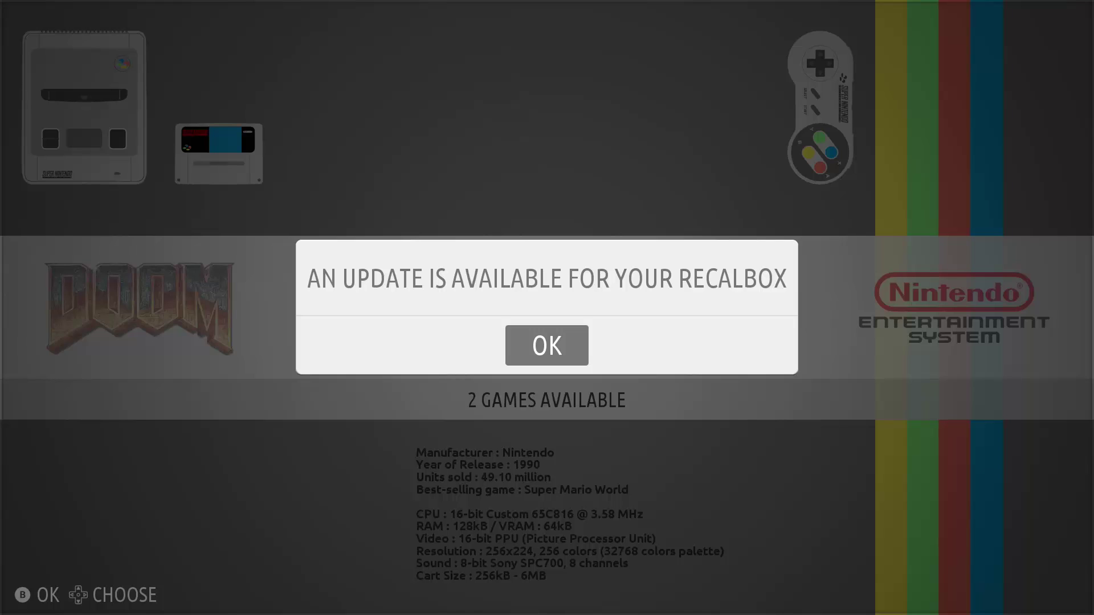
- Dismiss the update notice, check System Settings > Updates up to Start Update, then exit the menus
key("Return")
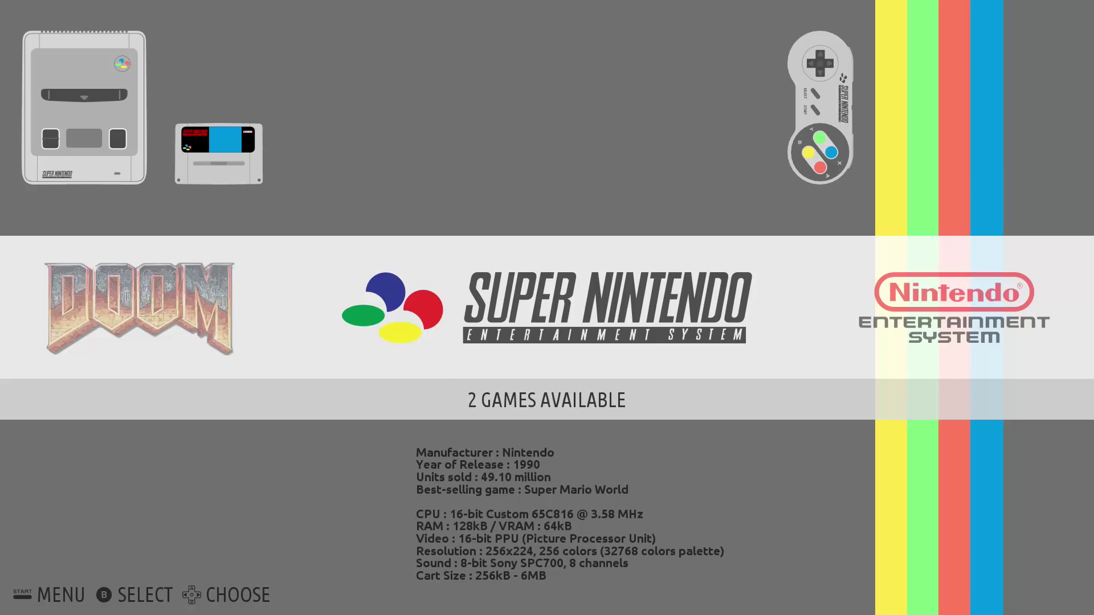
key("Return")
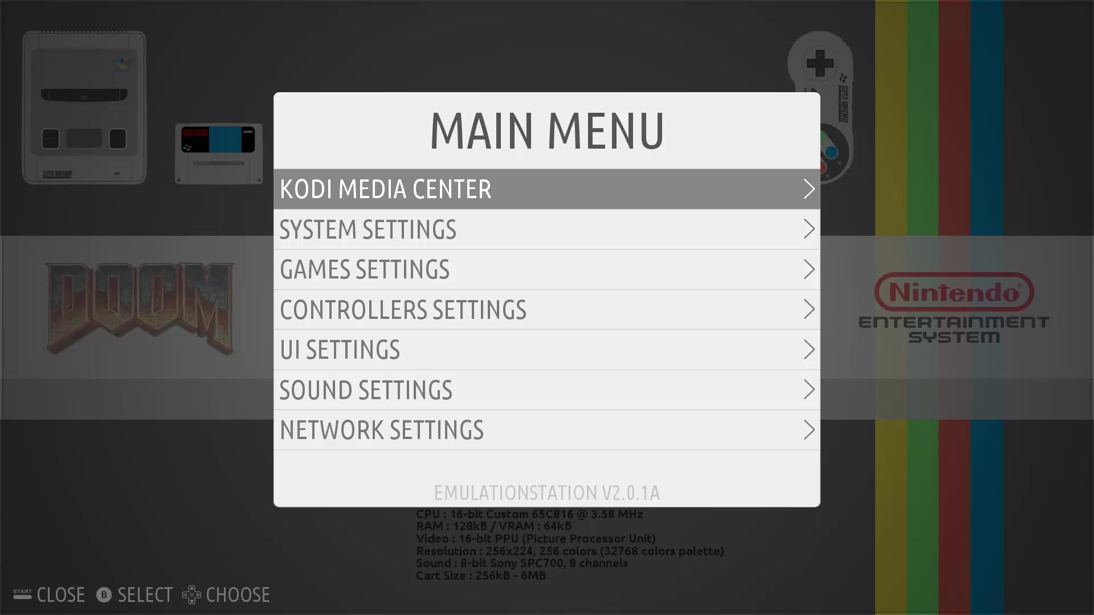
key("Down")
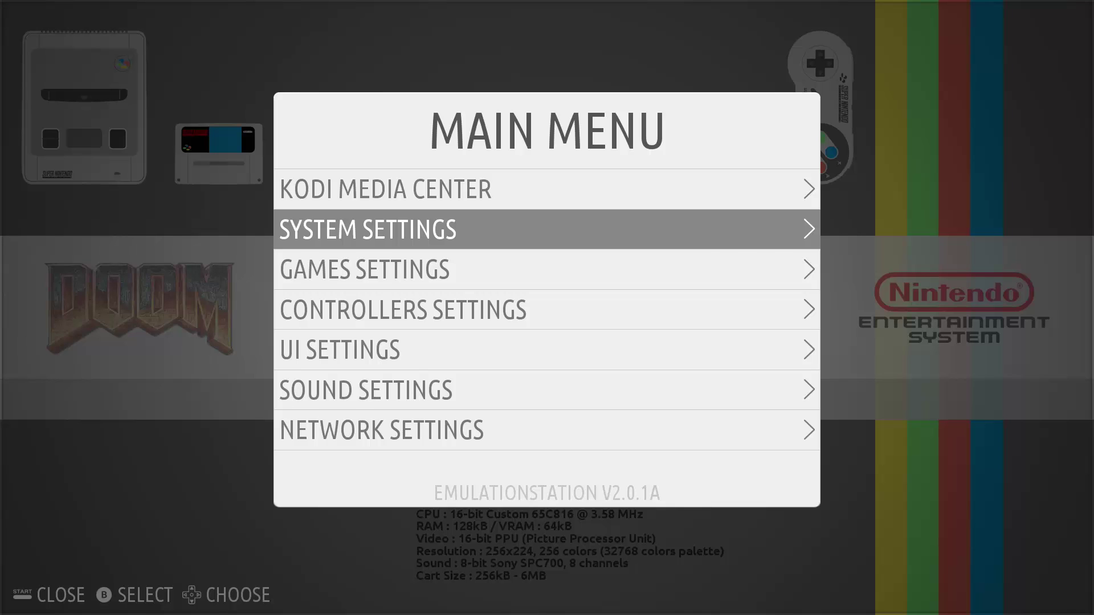
key("Return")
key("Down")
key("Down")
key("Down")
key("Down")
key("Down")
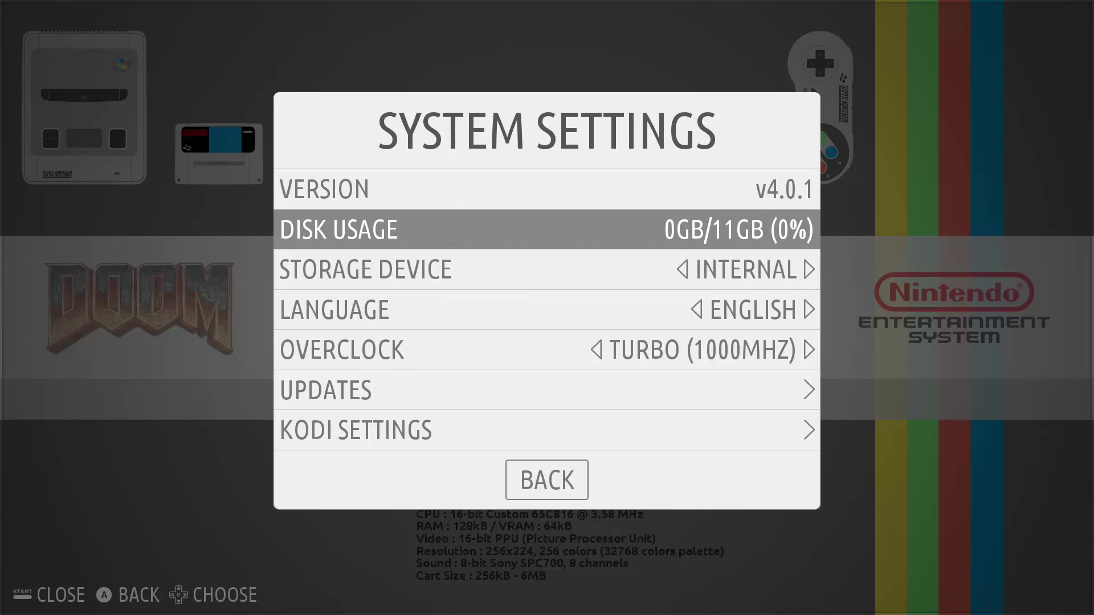
key("Return")
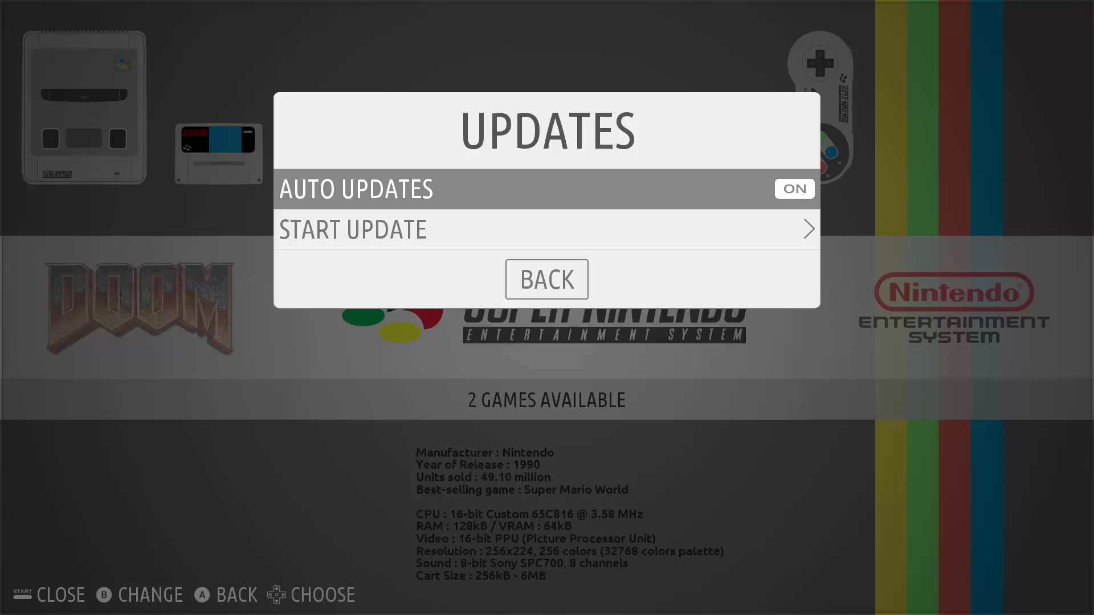
key("Down")
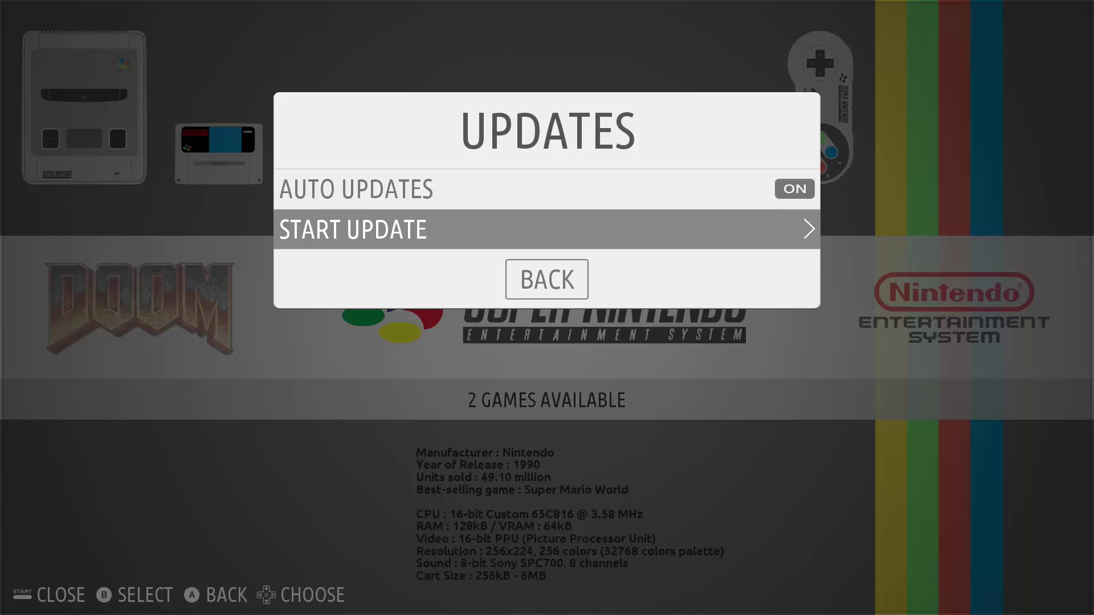
key("Escape")
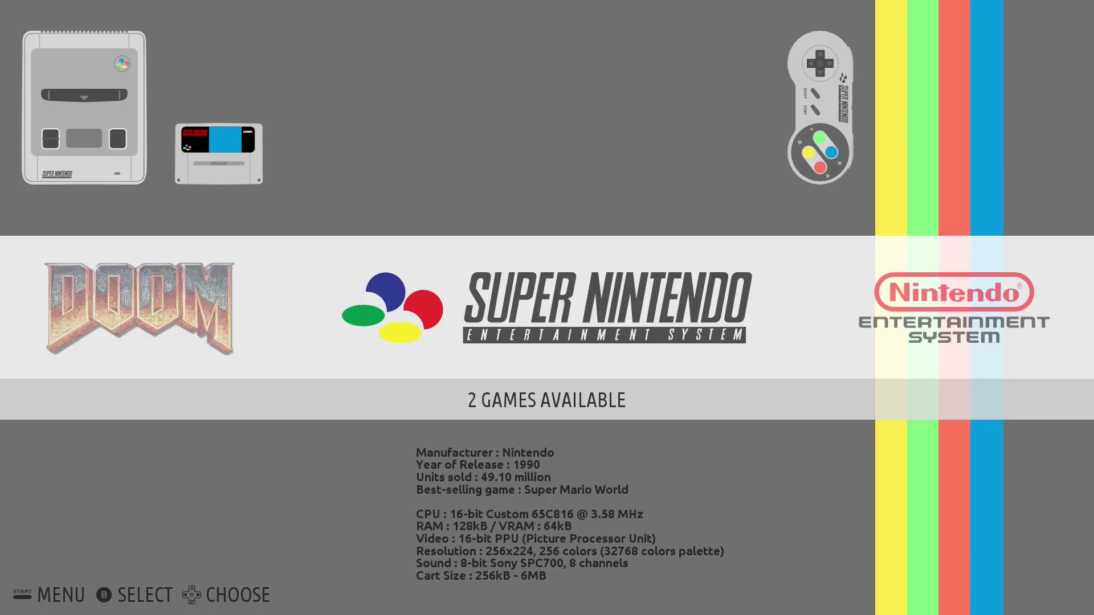
- Set System Settings overclock to EXTREM (1100MHZ) and exit so Recalbox reboots
key("F1")
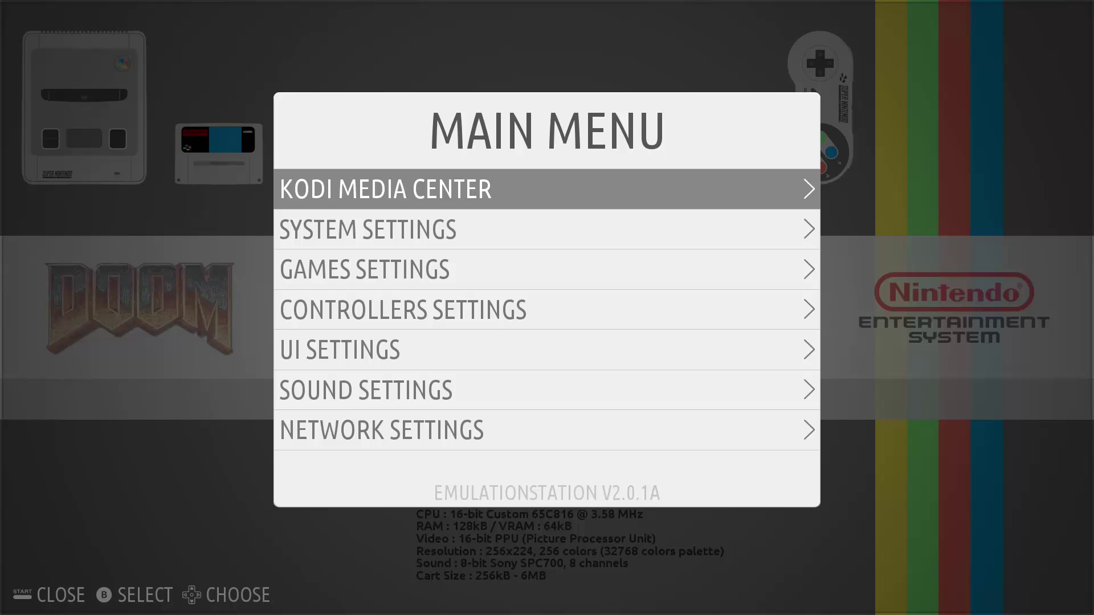
key("Down")
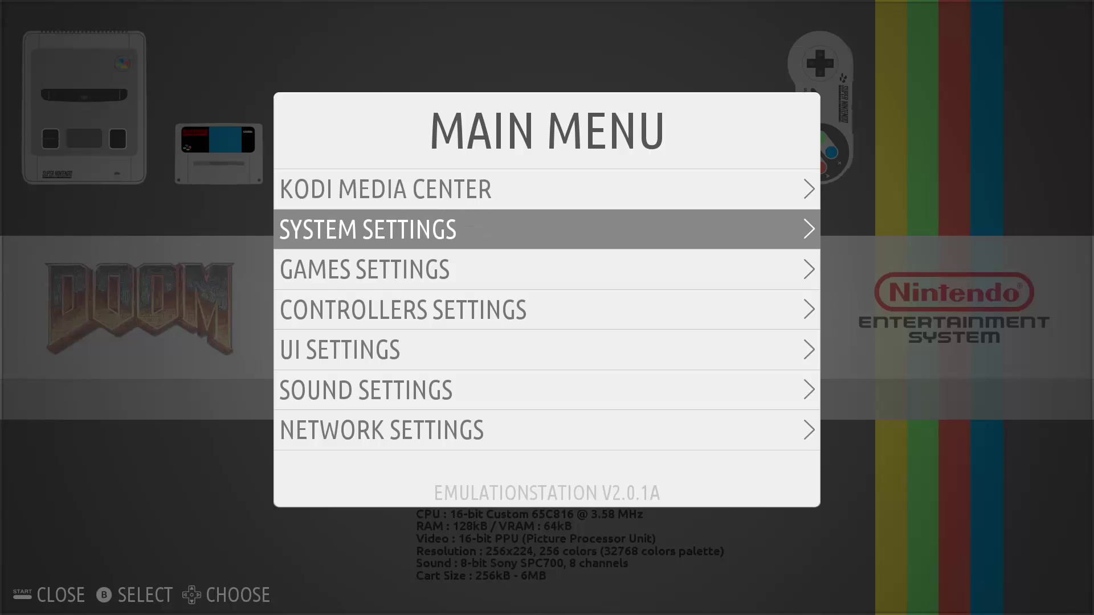
key("Return")
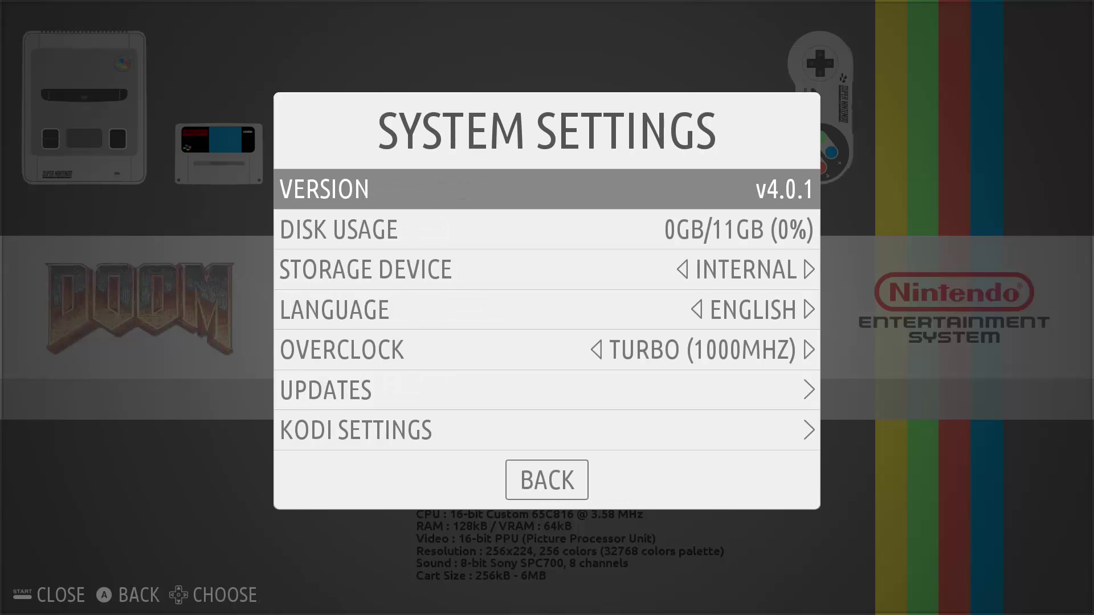
key("Down")
key("Down")
key("Down")
key("Down")
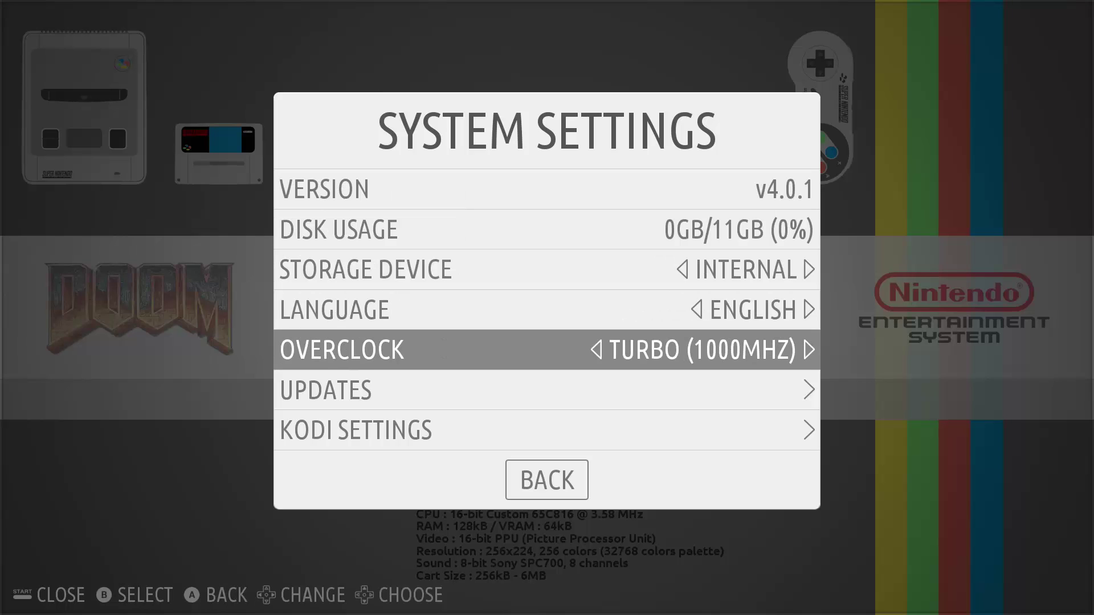
key("Left")
key("Left")
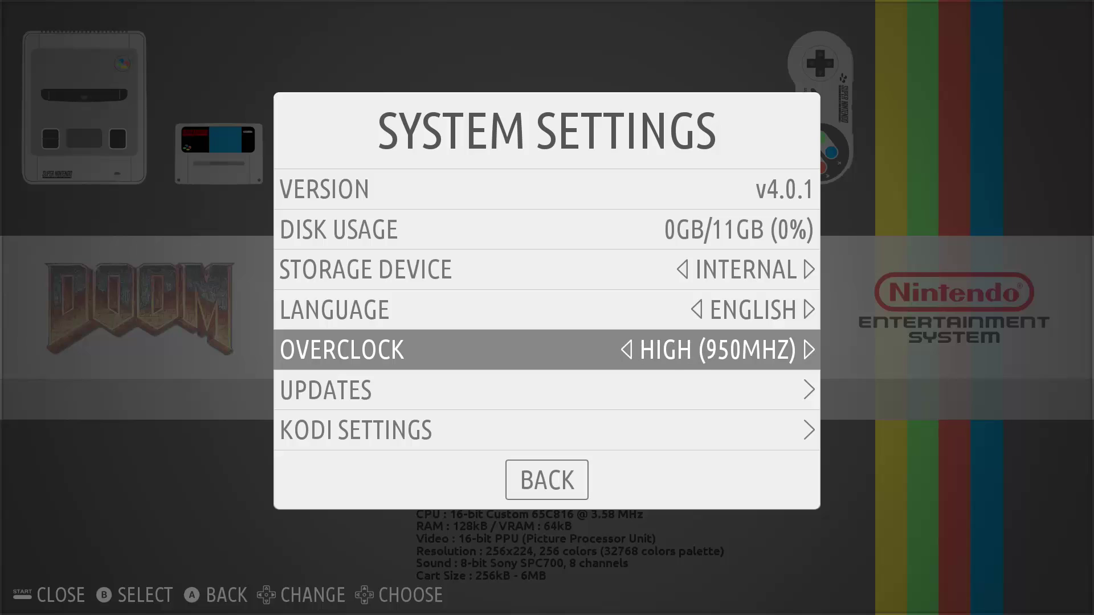
key("Left")
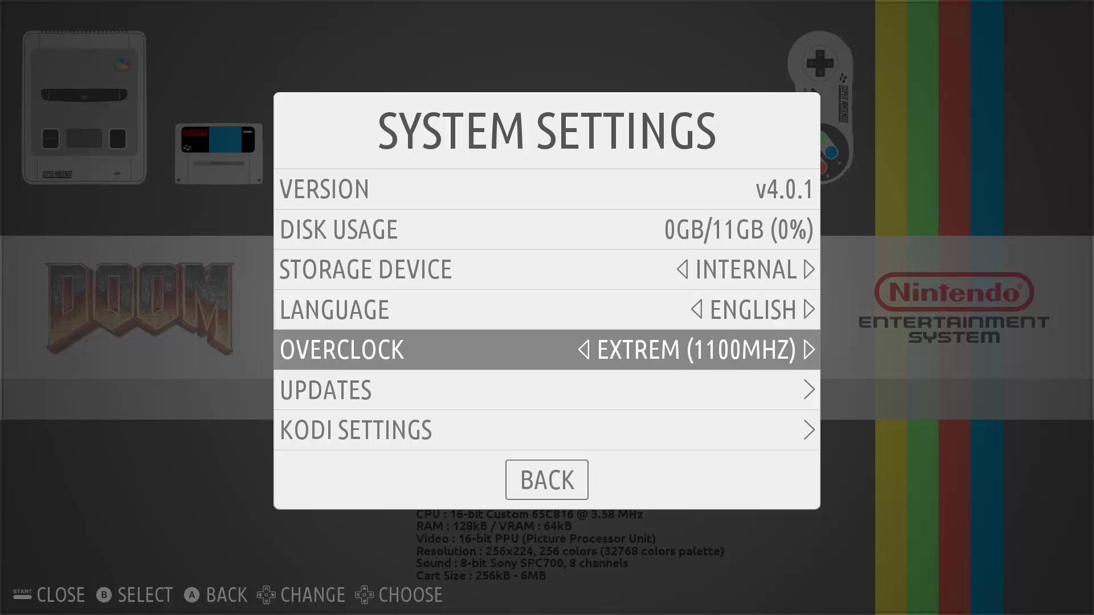
key("Left")
key("Left")
key("Left")
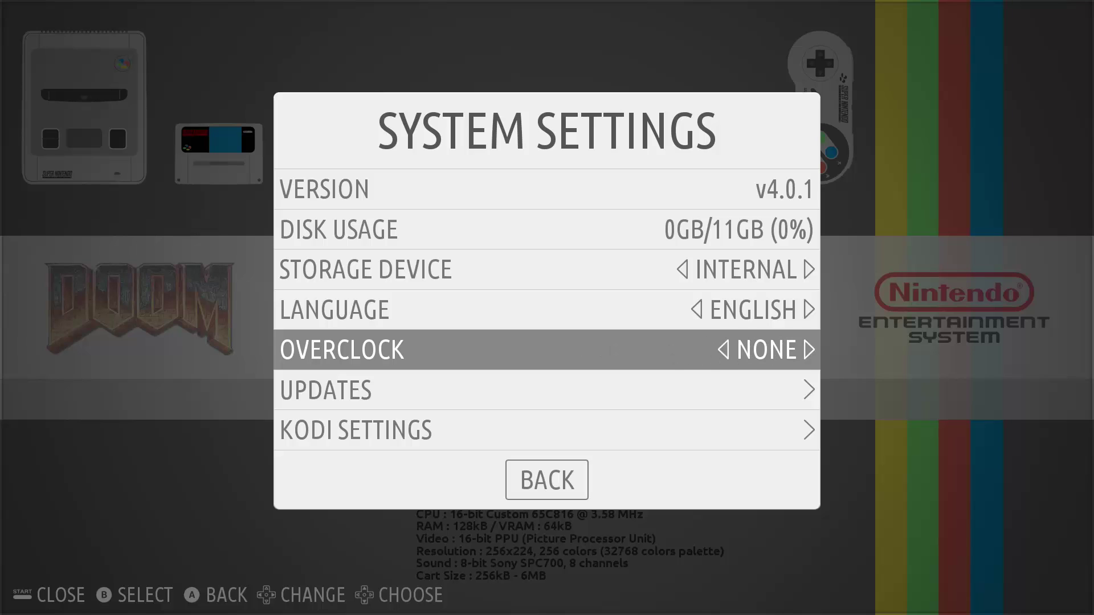
key("Left")
key("Left")
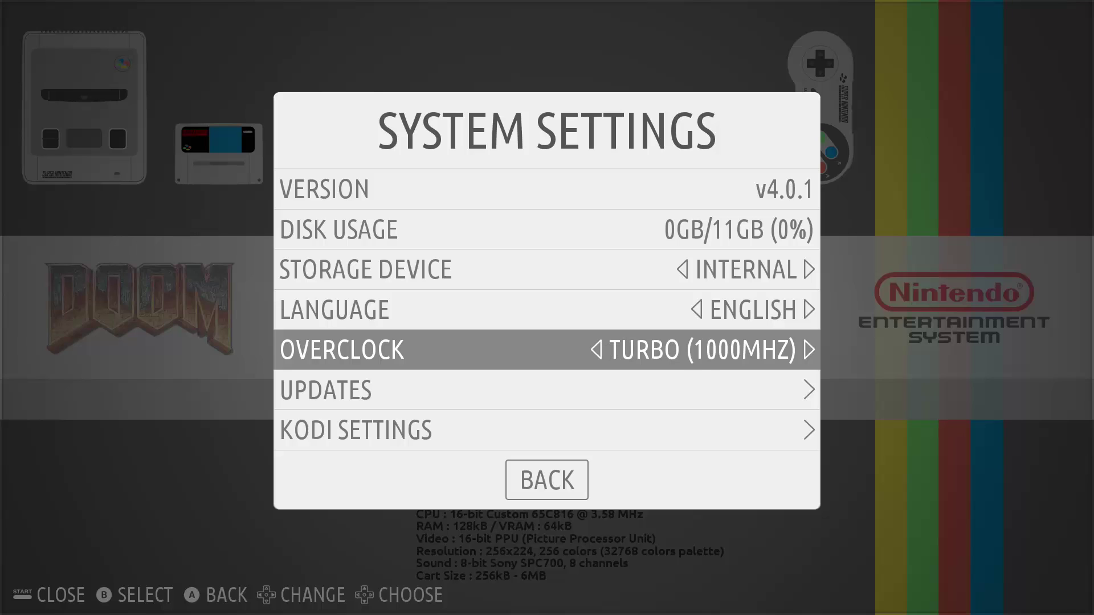
key("Left")
key("Left")
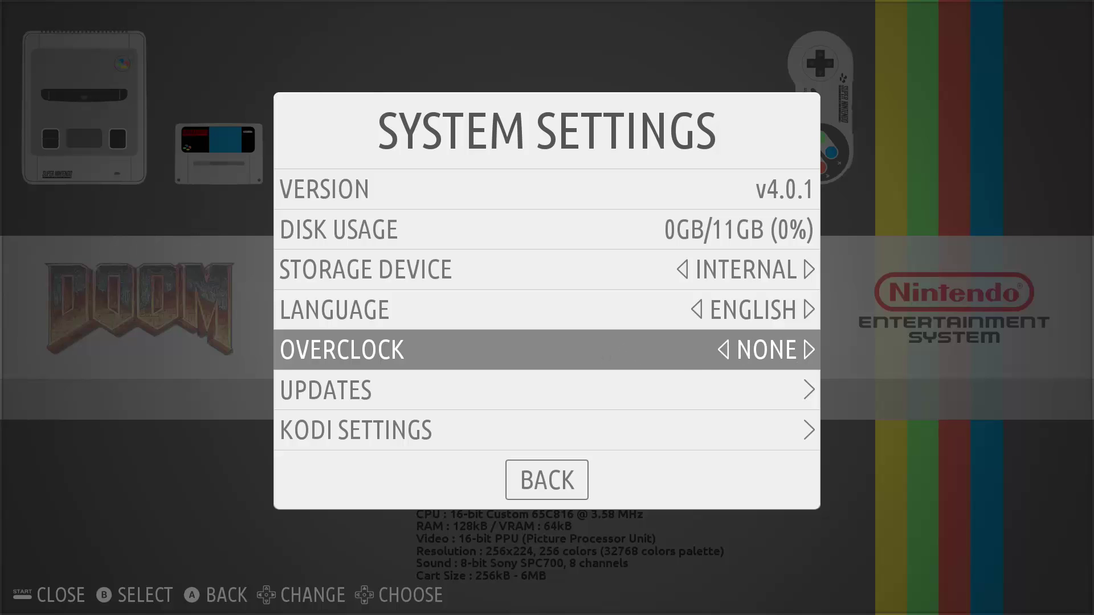
key("Right")
key("Right")
key("Left")
key("Left")
key("Left")
key("Left")
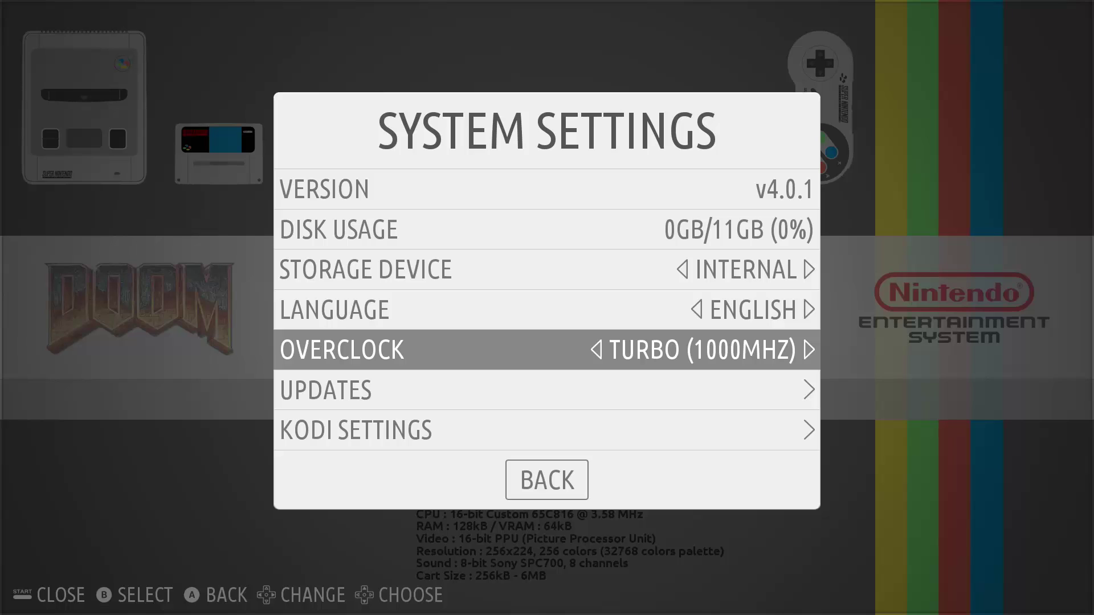
key("Right")
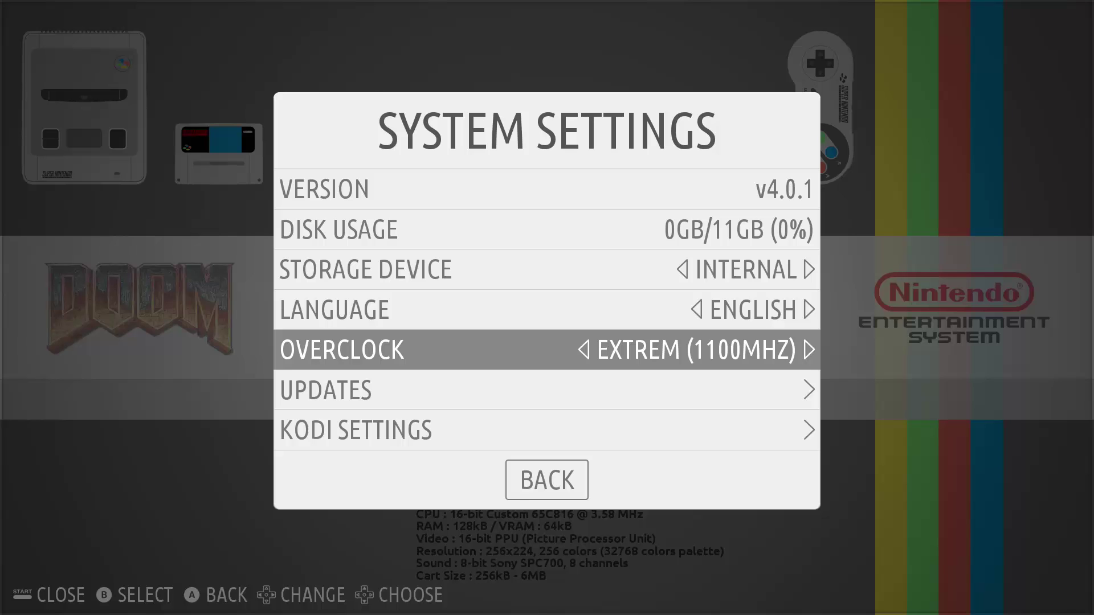
key("Escape")
key("Return")
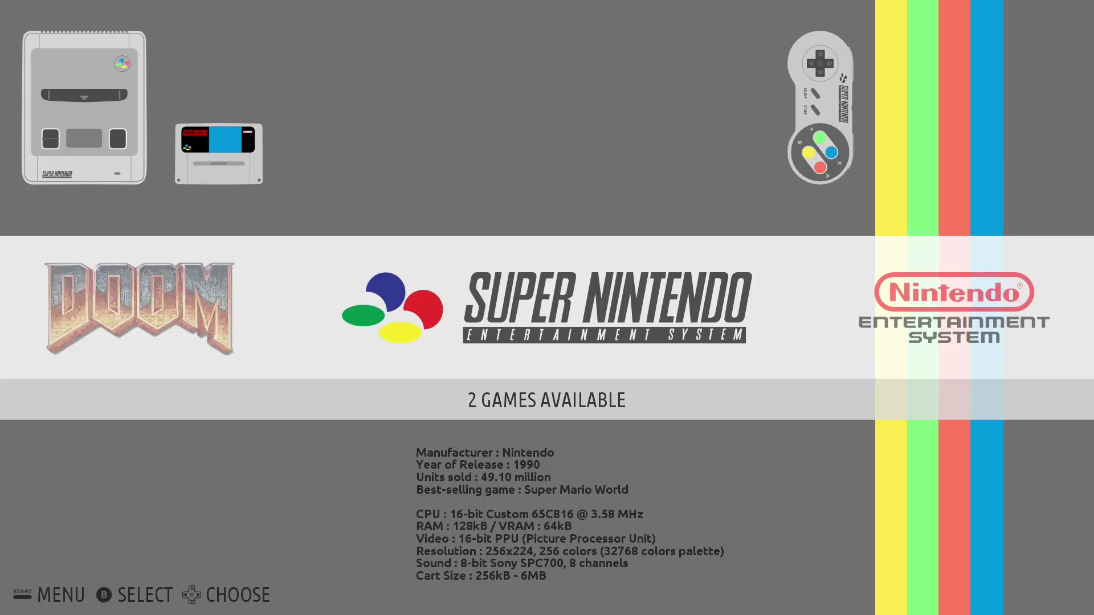
- Change Games Settings game ratio from AUTO to 16/9, then move down to Advanced
key("Return")
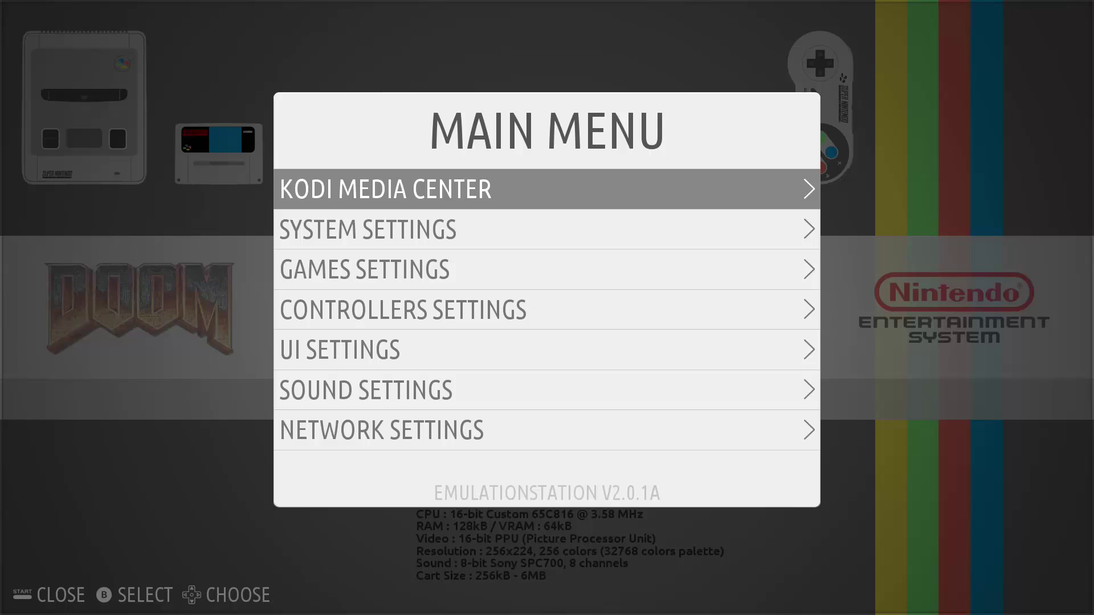
key("Down")
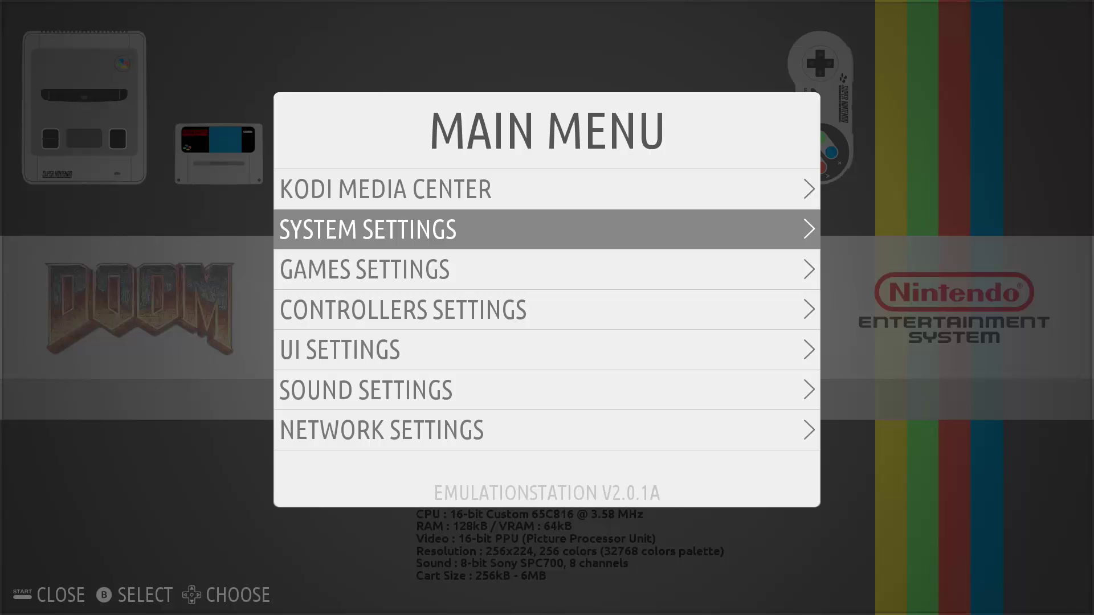
key("Down")
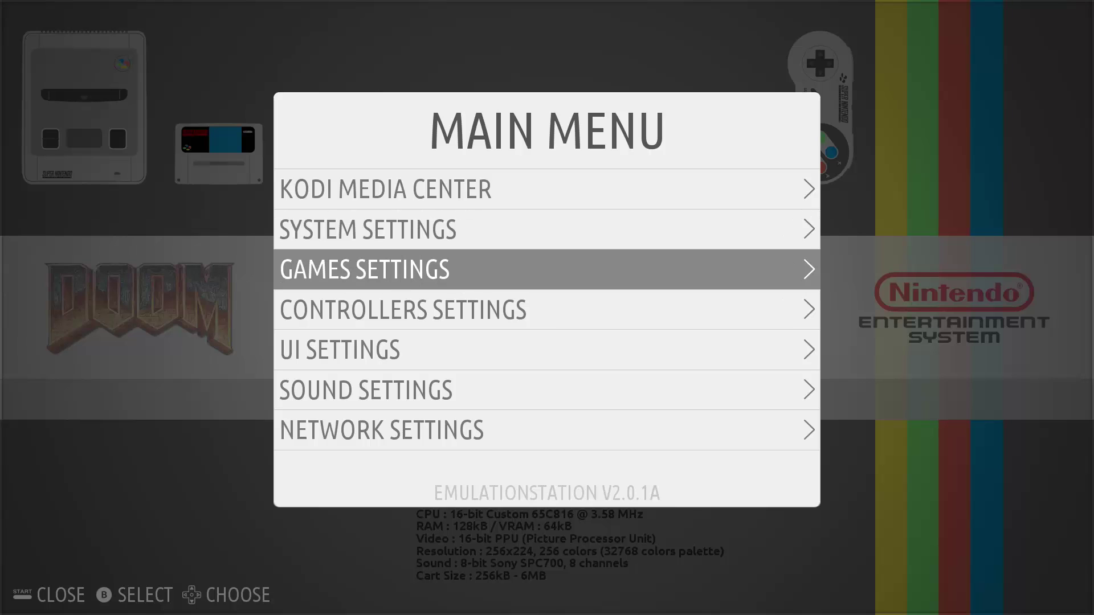
key("Return")
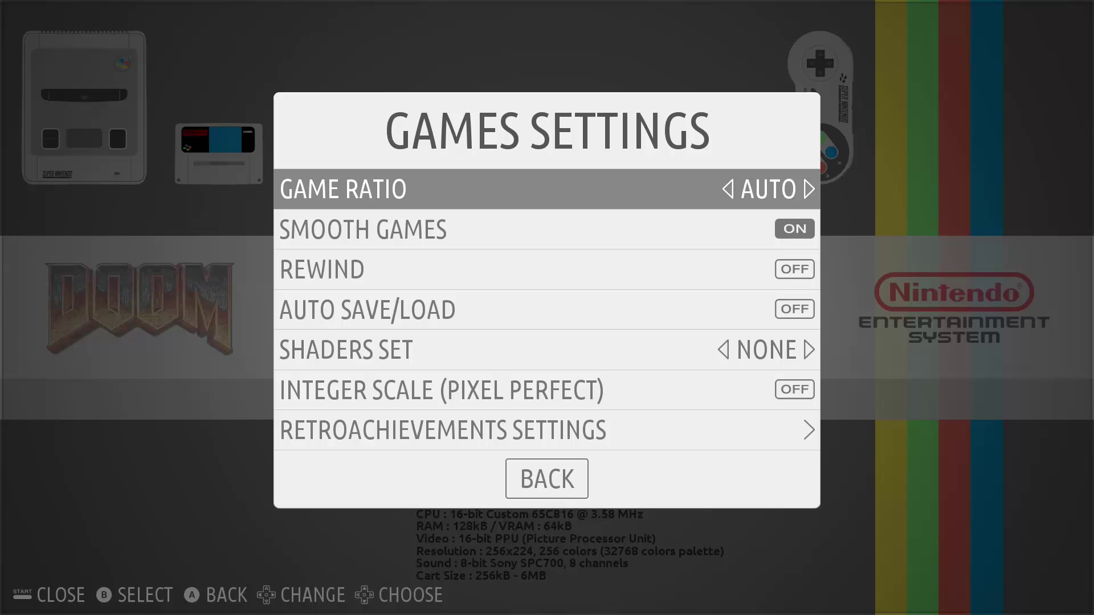
key("Right")
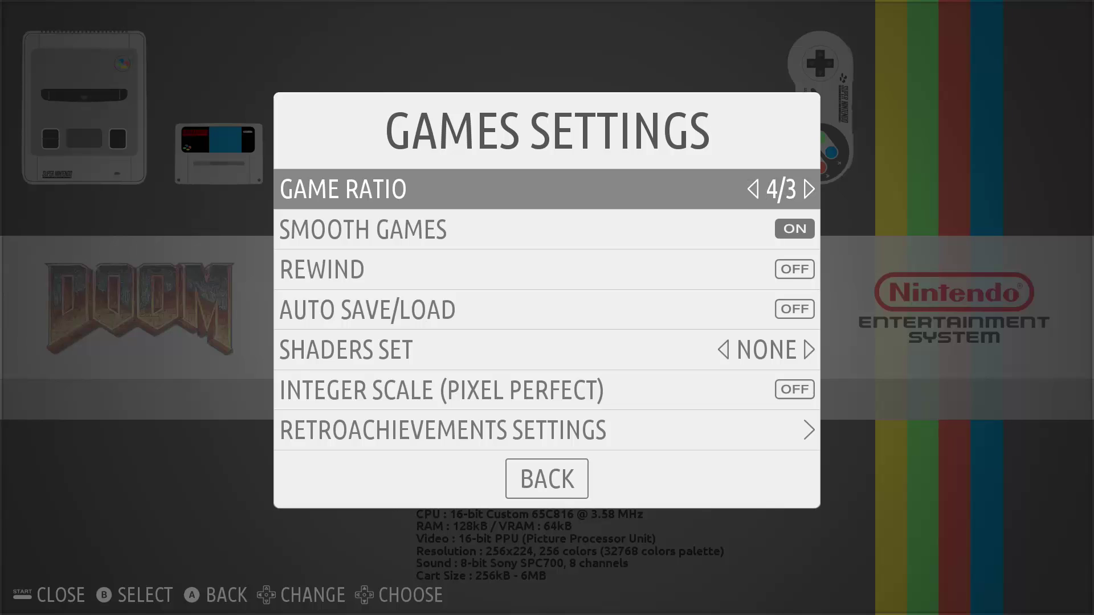
key("Right")
key("Down")
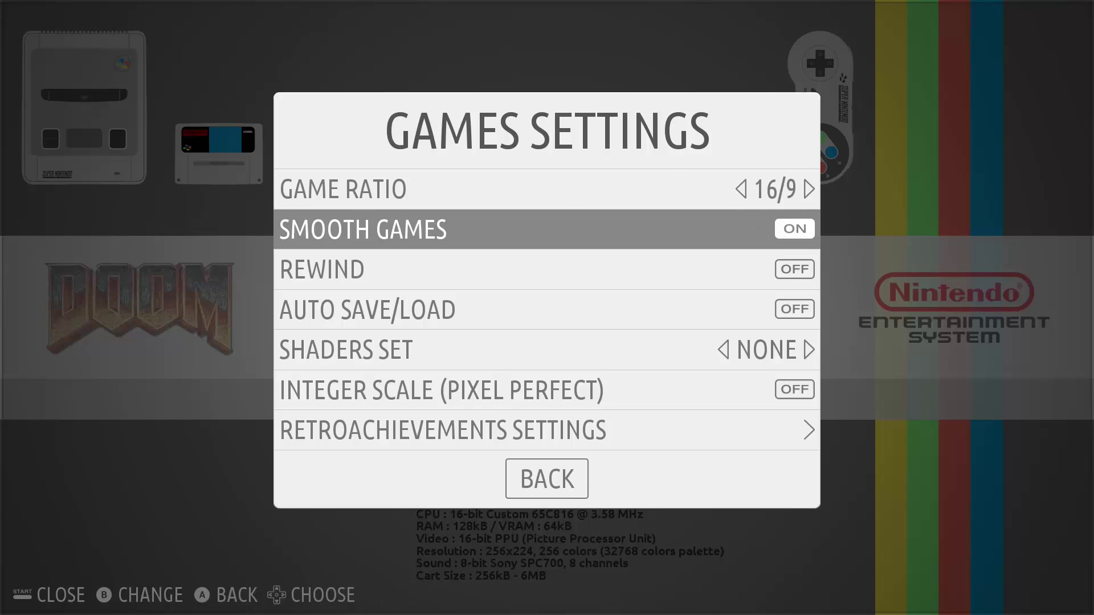
key("Down")
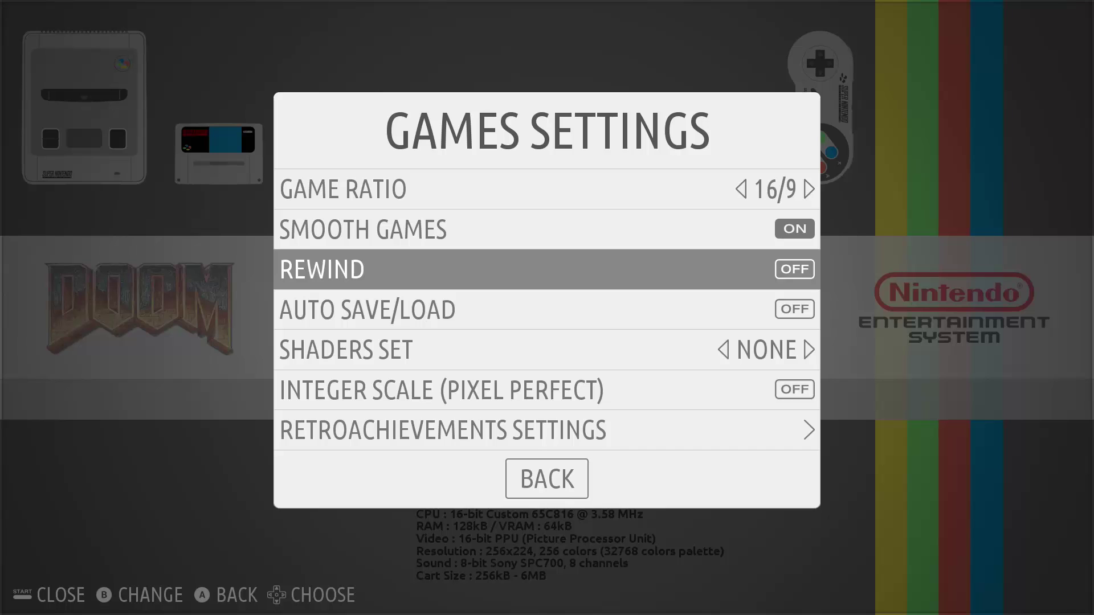
key("Down")
key("Down")
key("Down")
key("Down")
key("Down")
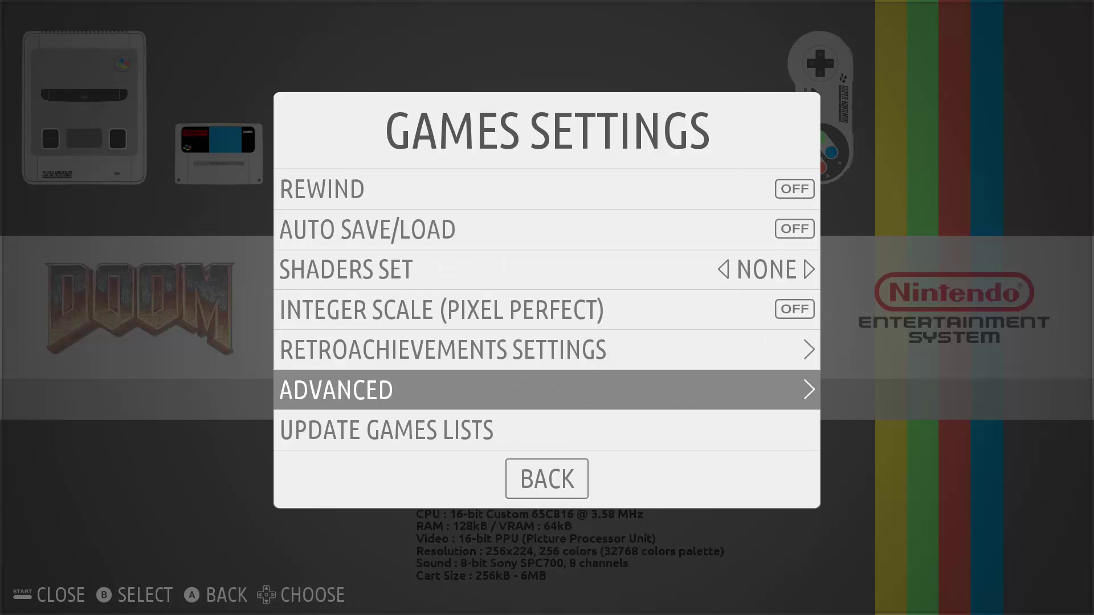
- Open the Super Nintendo Entertainment System advanced settings and try another game ratio value
key("Return")
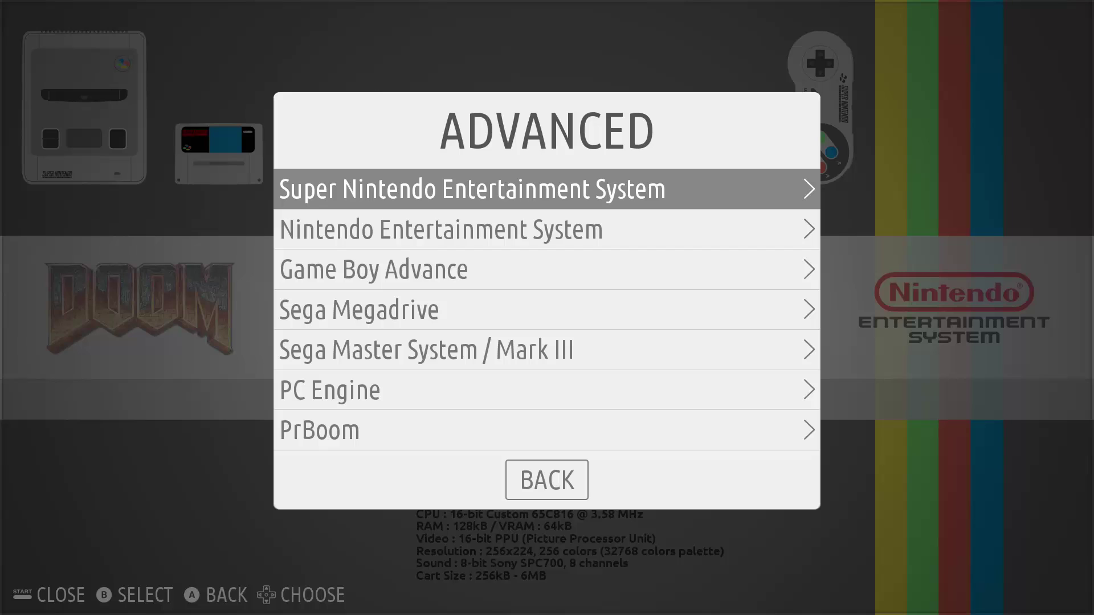
key("Return")
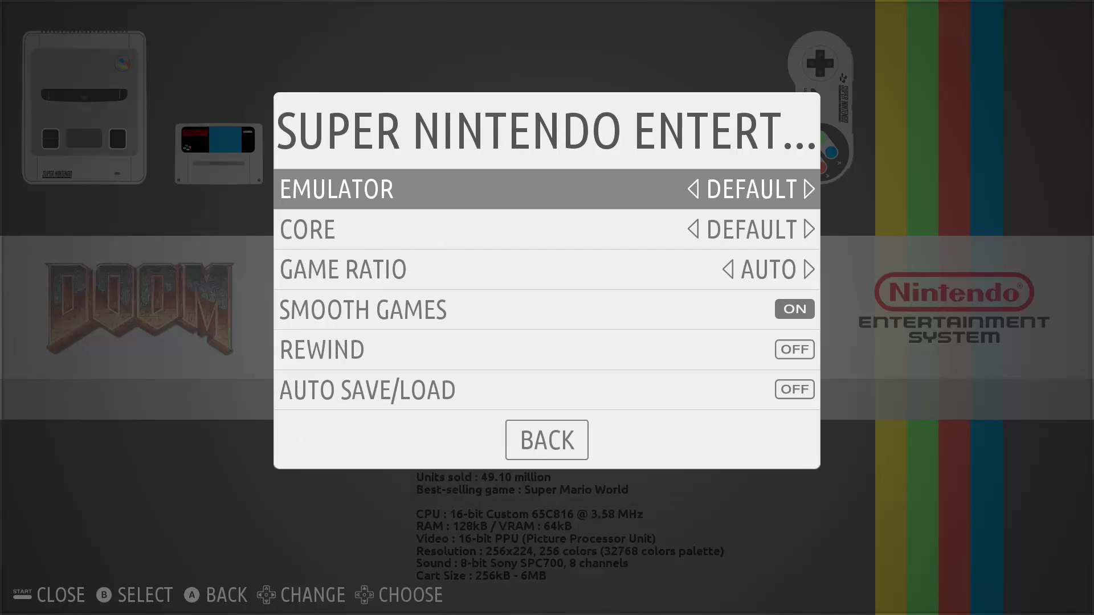
key("Down")
key("Down")
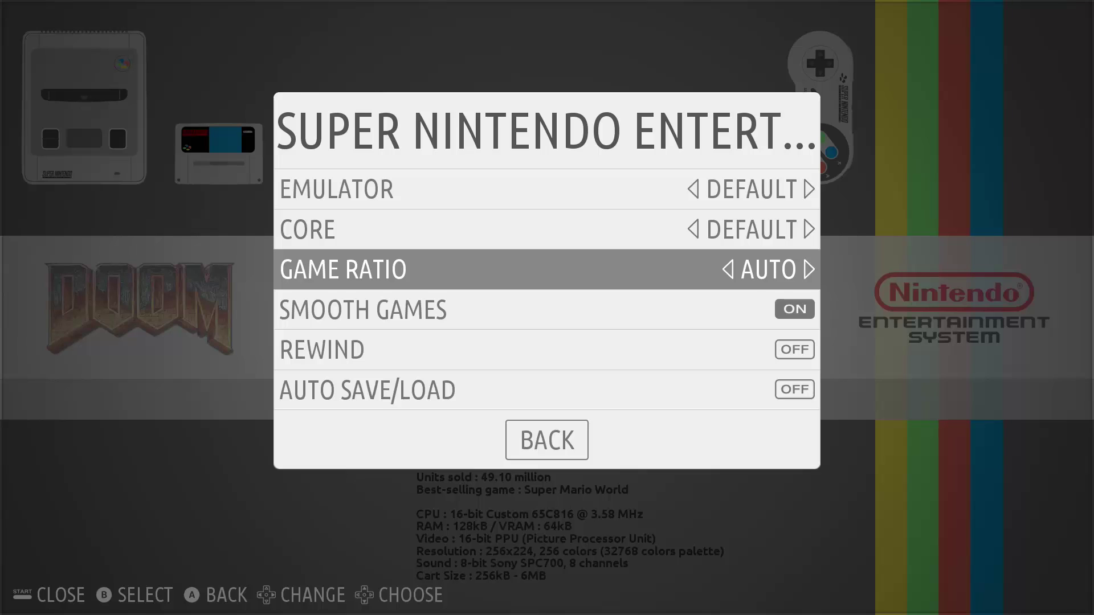
key("Right")
key("Right")
key("Right")
key("Right")
key("Escape")
key("Escape")
- Reopen Advanced > Super Nintendo Entertainment System settings from Games Settings
key("Up")
key("Up")
key("Up")
key("Up")
key("Up")
key("Up")
key("Up")
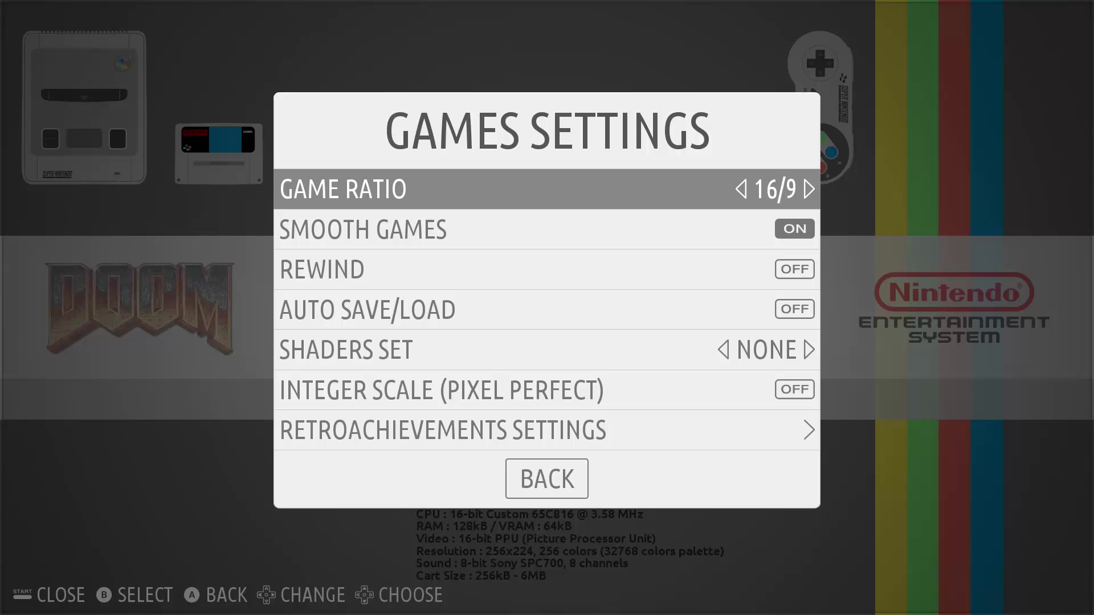
key("Down")
key("Down")
key("Down")
key("Down")
key("Down")
key("Down")
key("Down")
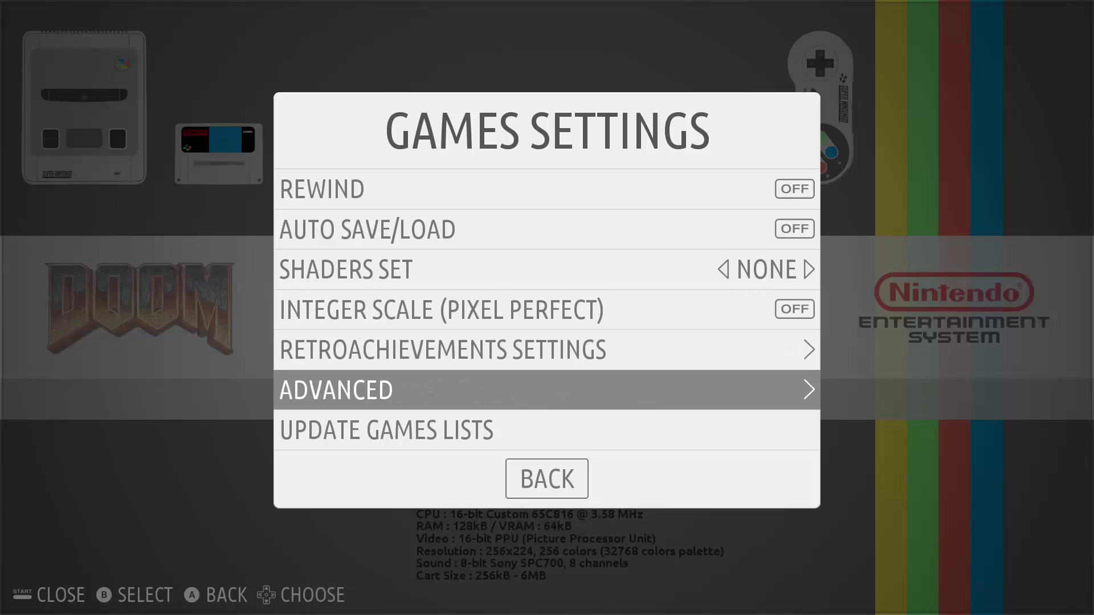
key("Return")
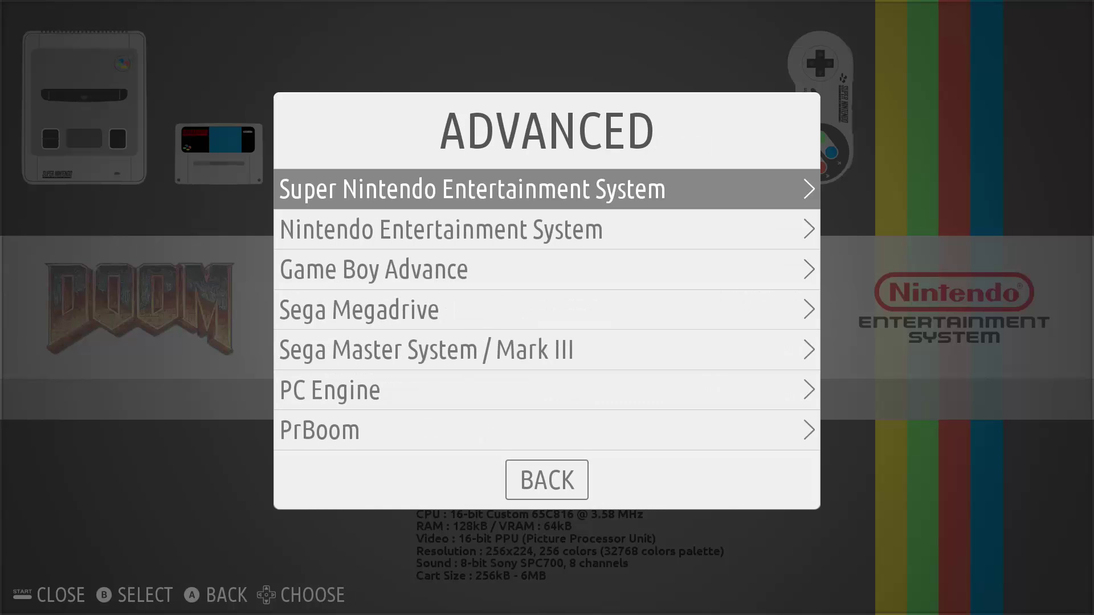
key("Return")
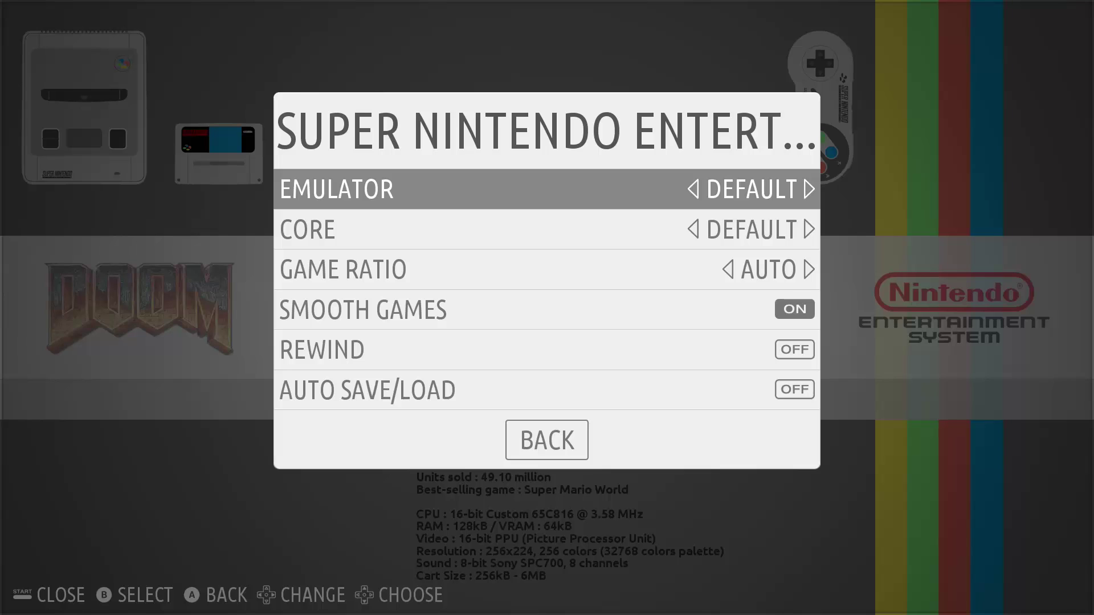
- Try the LIBRETRO emulator with SNES9X_NEXT and POCKETSNES cores, then reset both to DEFAULT
key("Right")
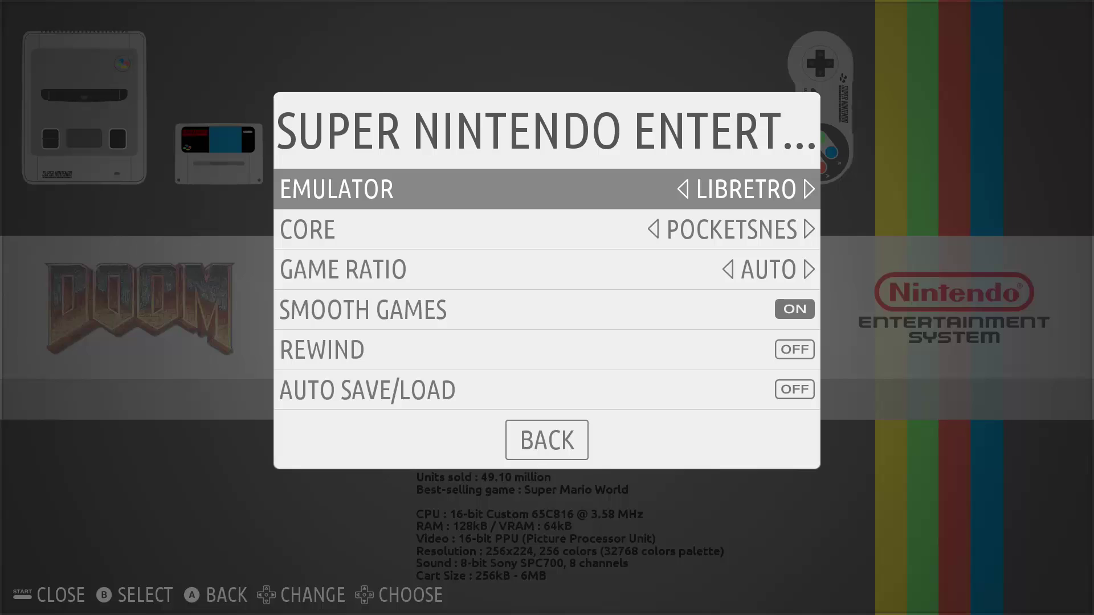
key("Left")
key("Right")
key("Down")
key("Right")
key("Right")
key("Right")
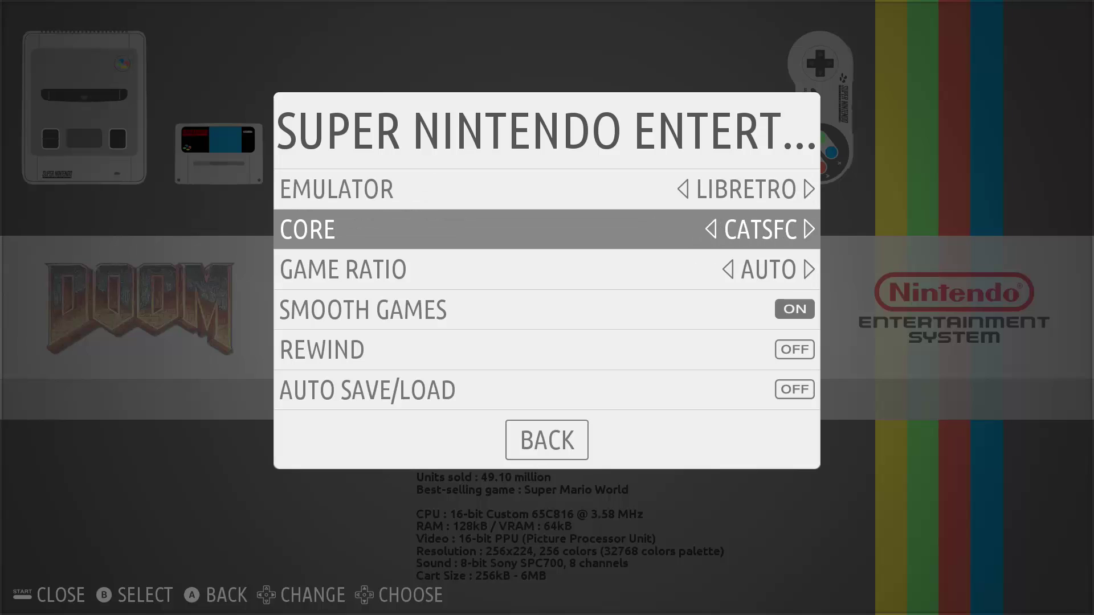
key("Right")
key("Right")
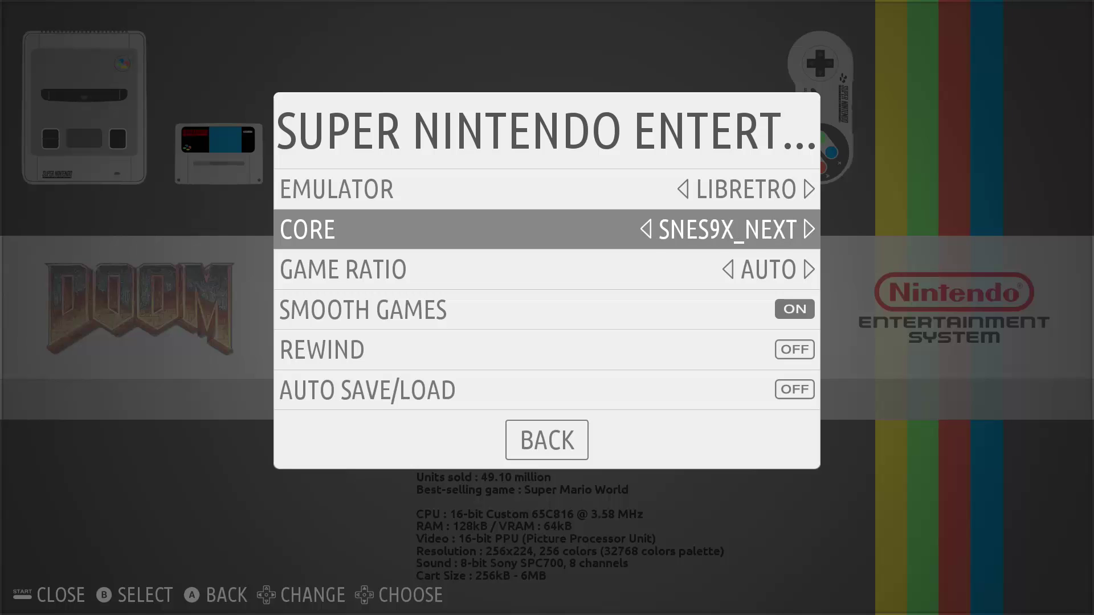
key("Right")
key("Up")
key("Left")
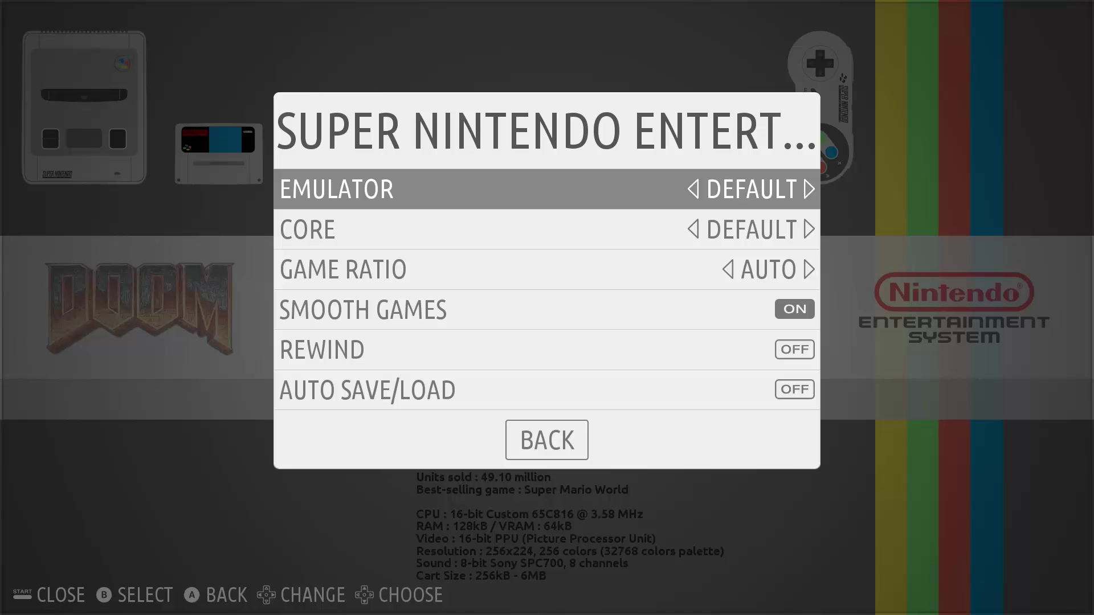
key("Escape")
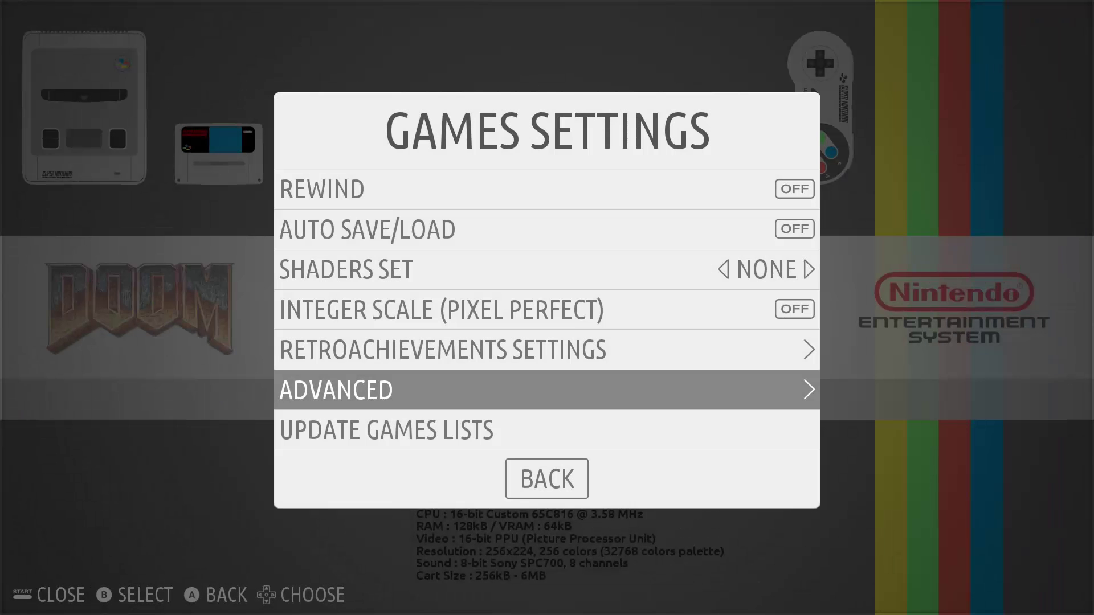
- Check the game ratio, then cycle the shaders set to RETRO with integer scale on
key("Up")
key("Up")
key("Up")
key("Up")
key("Up")
key("Up")
key("Up")
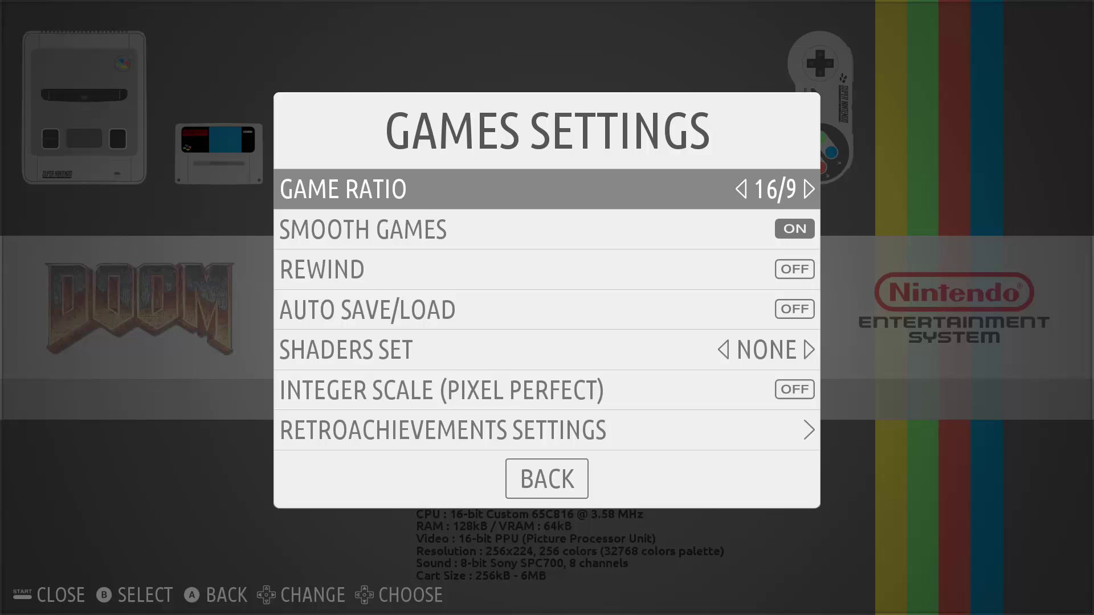
key("Down")
key("Down")
key("Down")
key("Down")
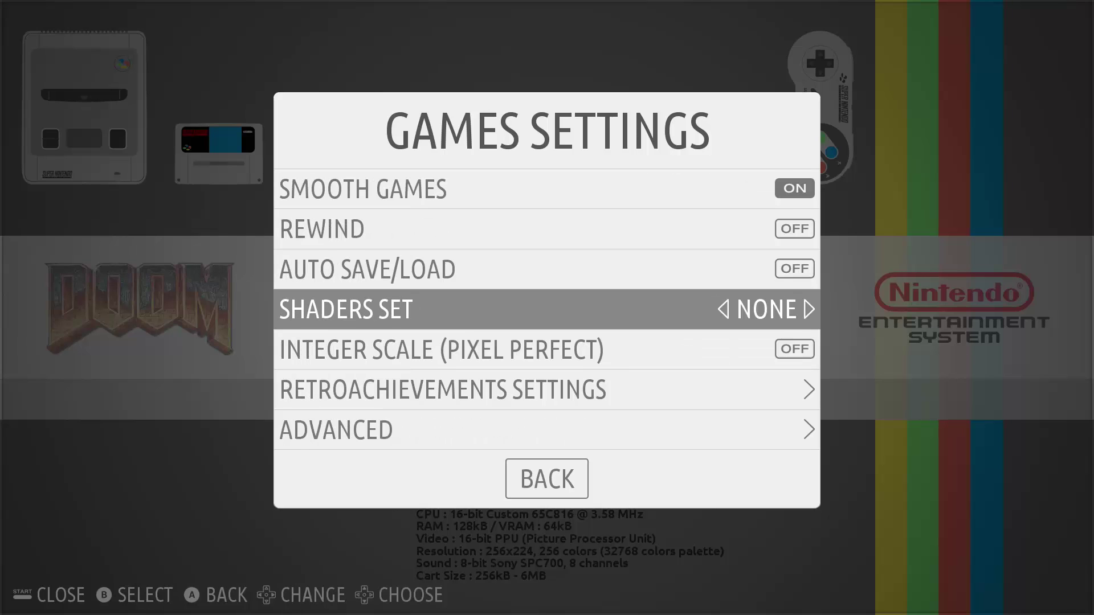
key("Right")
key("Right")
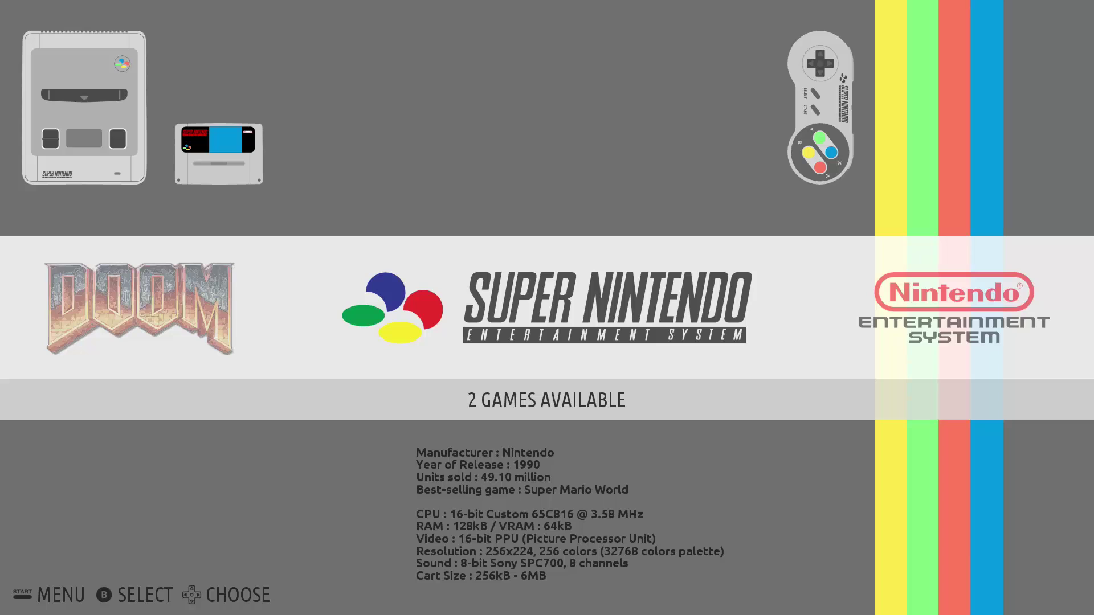
- Open the Super Nintendo game list (Donkey Kong Country, DonkeyKongClassic) and call up the Main Menu
key("Return")
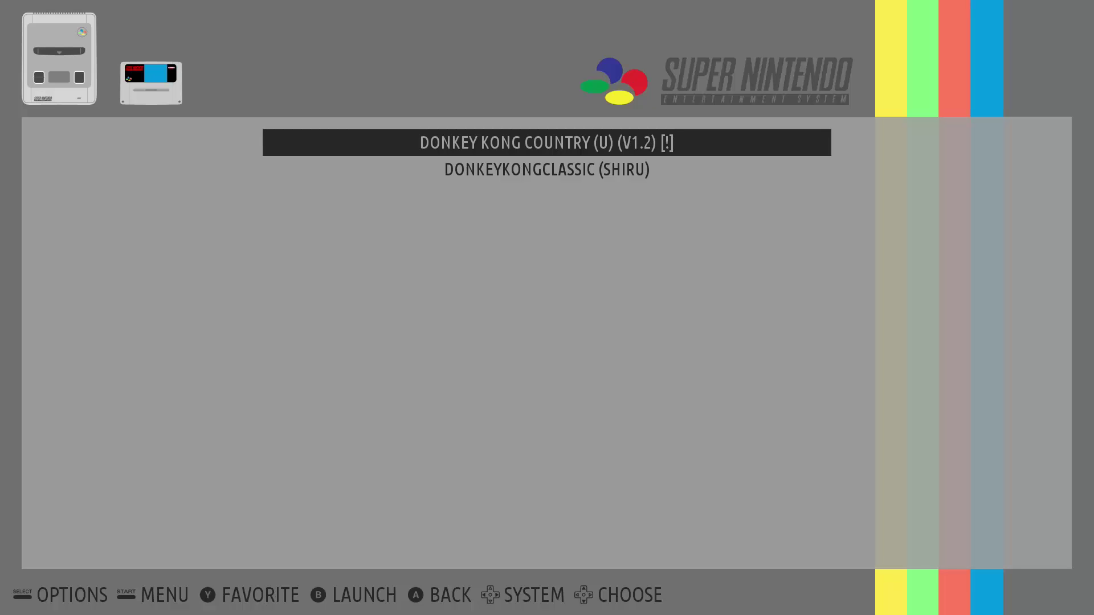
key("space")
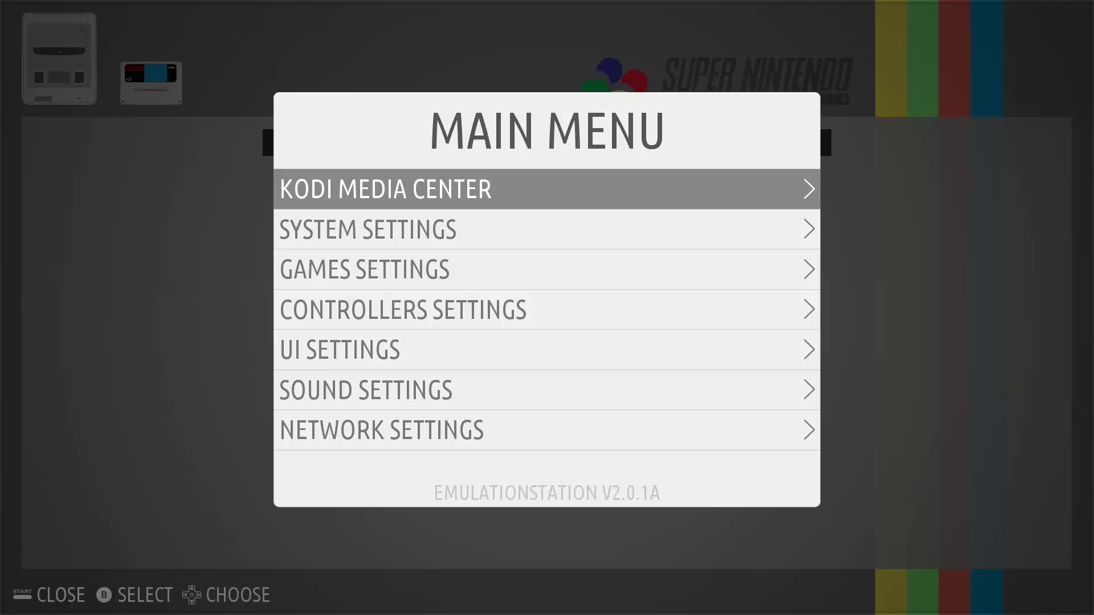
- Open Scraper > Scrape Now, keeping the filter on Only Missing Image
key("Down")
key("Down")
key("Down")
key("Down")
key("Down")
key("Down")
key("Down")
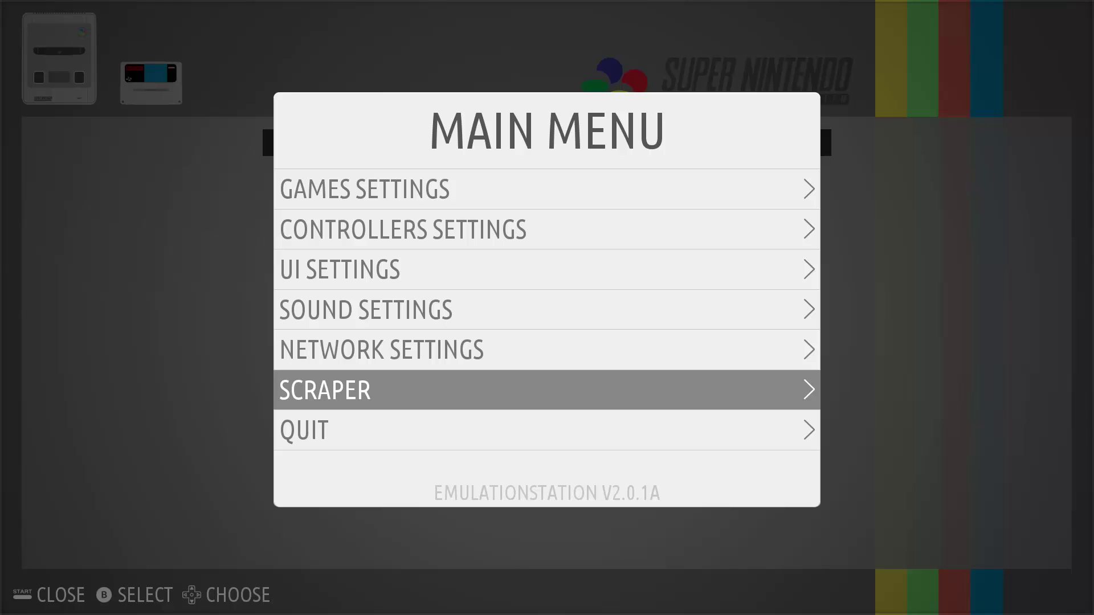
key("Return")
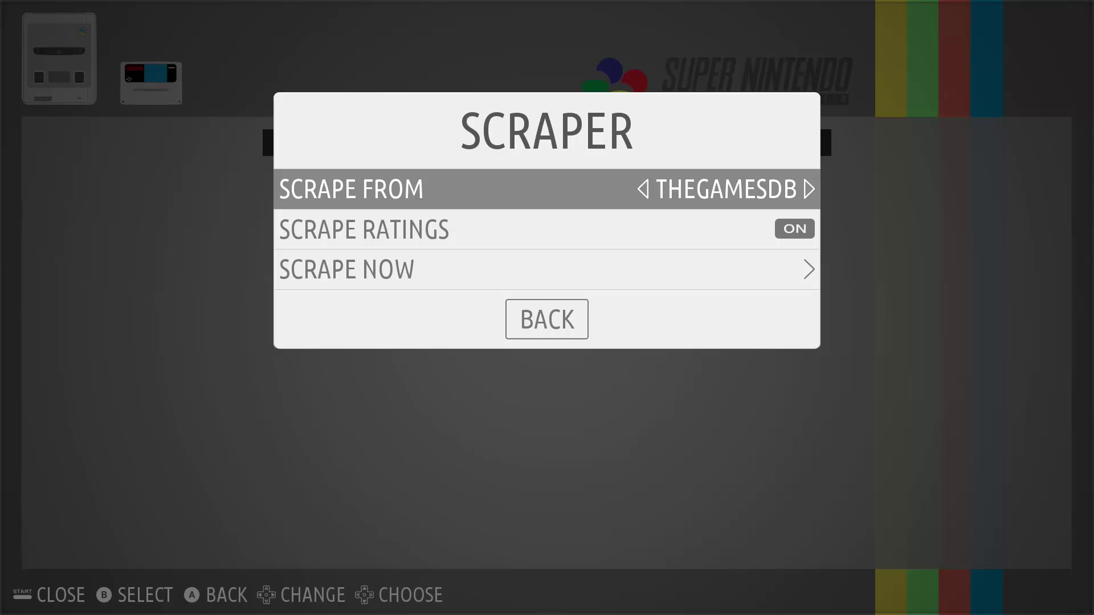
key("Down")
key("Down")
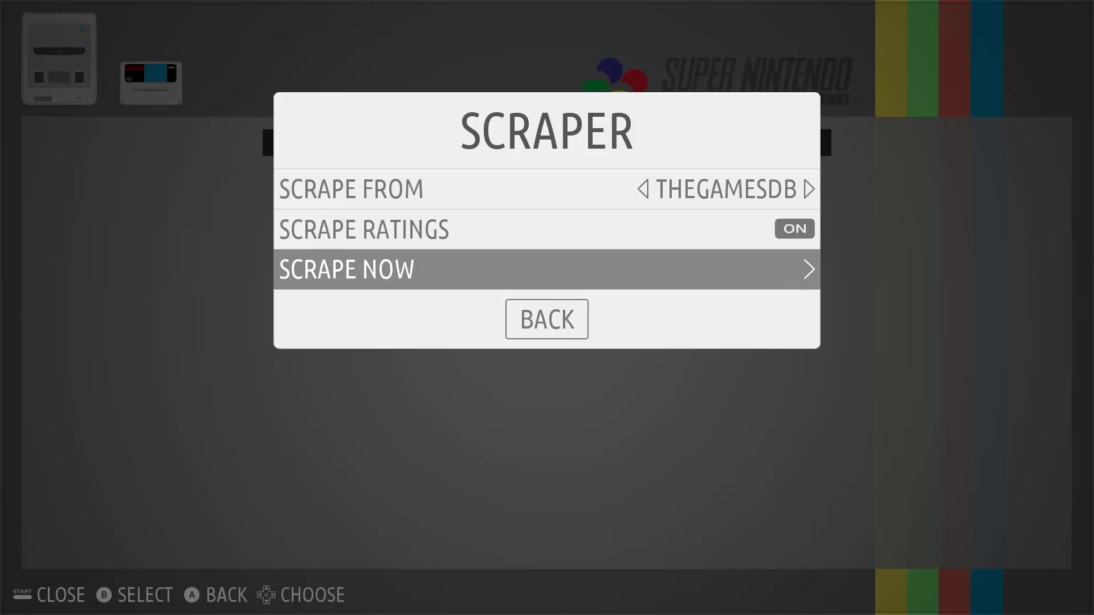
key("Return")
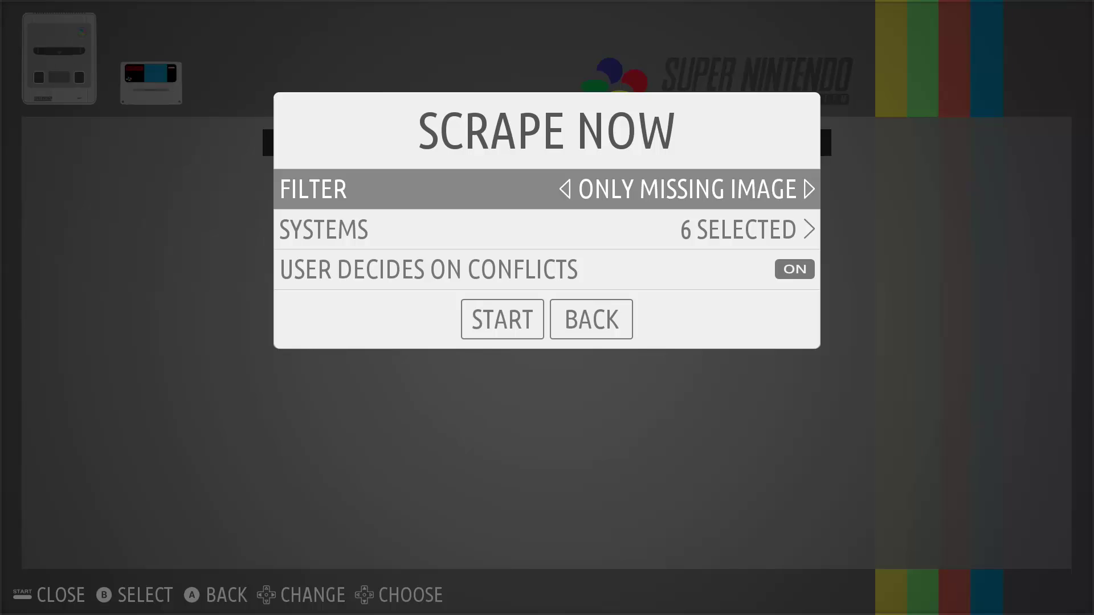
key("Left")
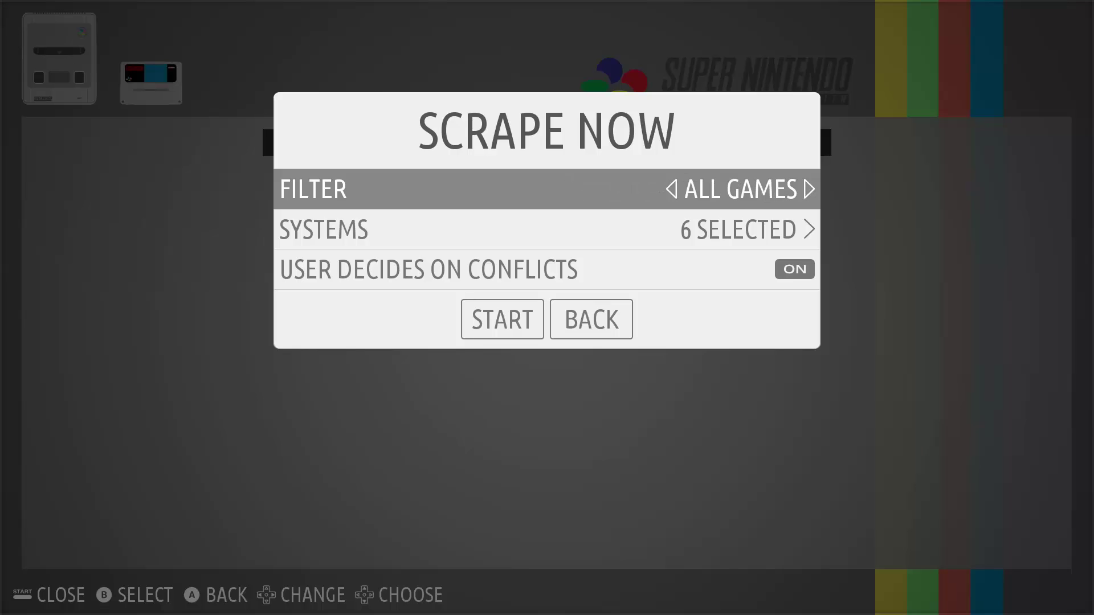
key("Right")
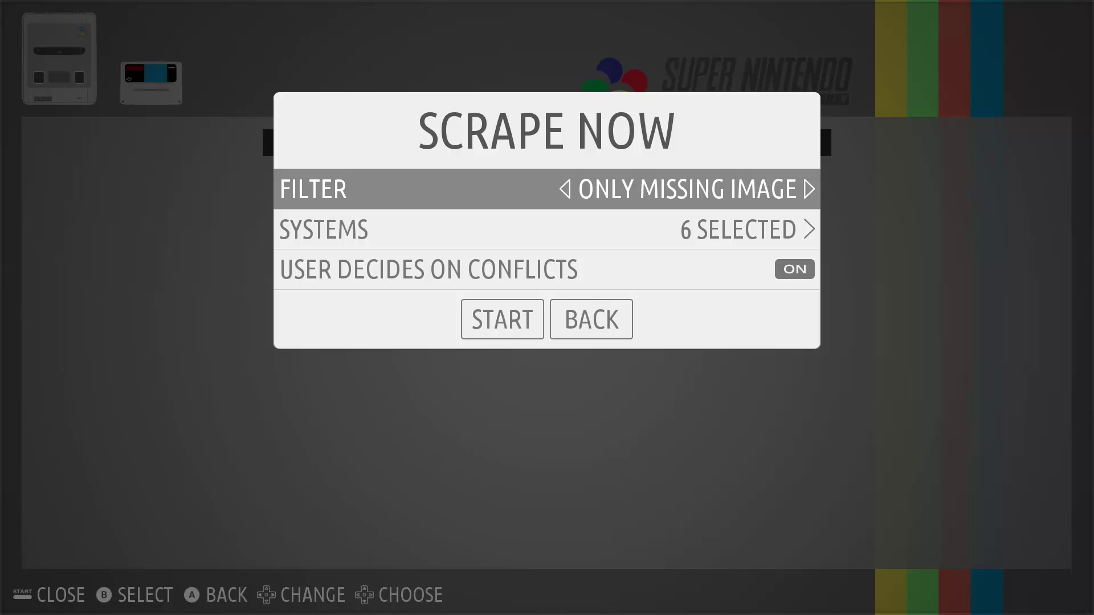
- Restrict the systems to Super Nintendo Entertainment System only and start scraping
key("Down")
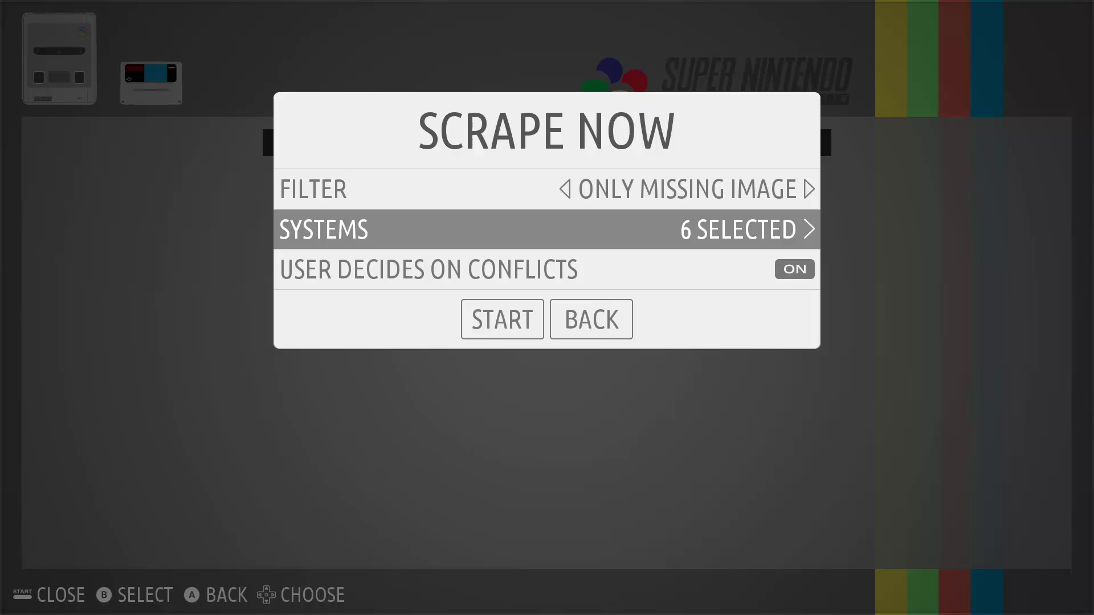
key("Return")
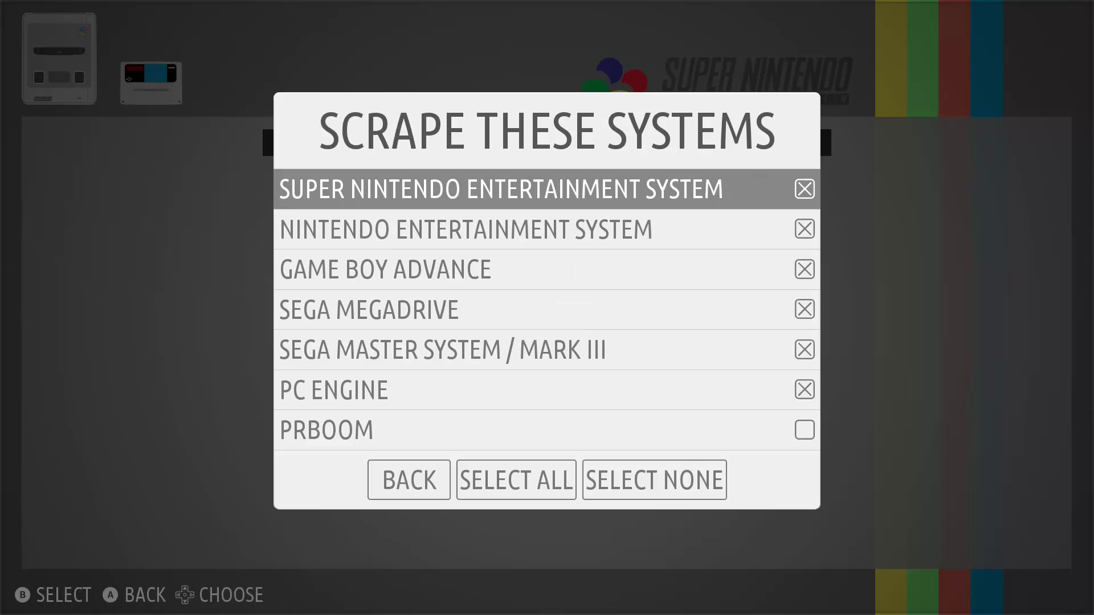
key("Down")
key("Down")
key("Down")
key("Down")
key("Down")
key("Down")
key("Down")
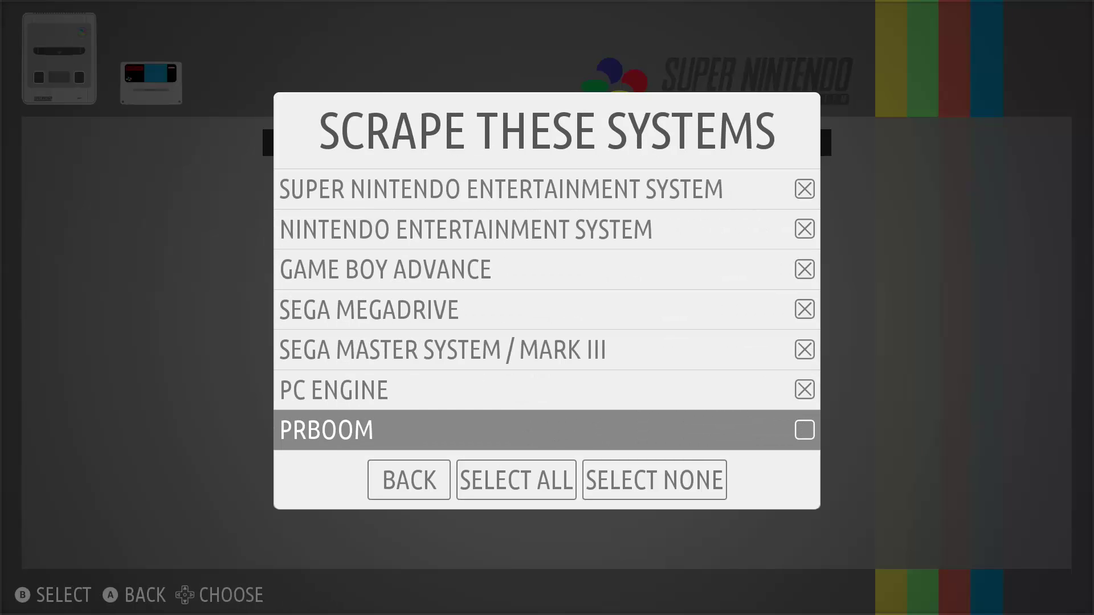
key("Right")
key("Right")
key("Return")
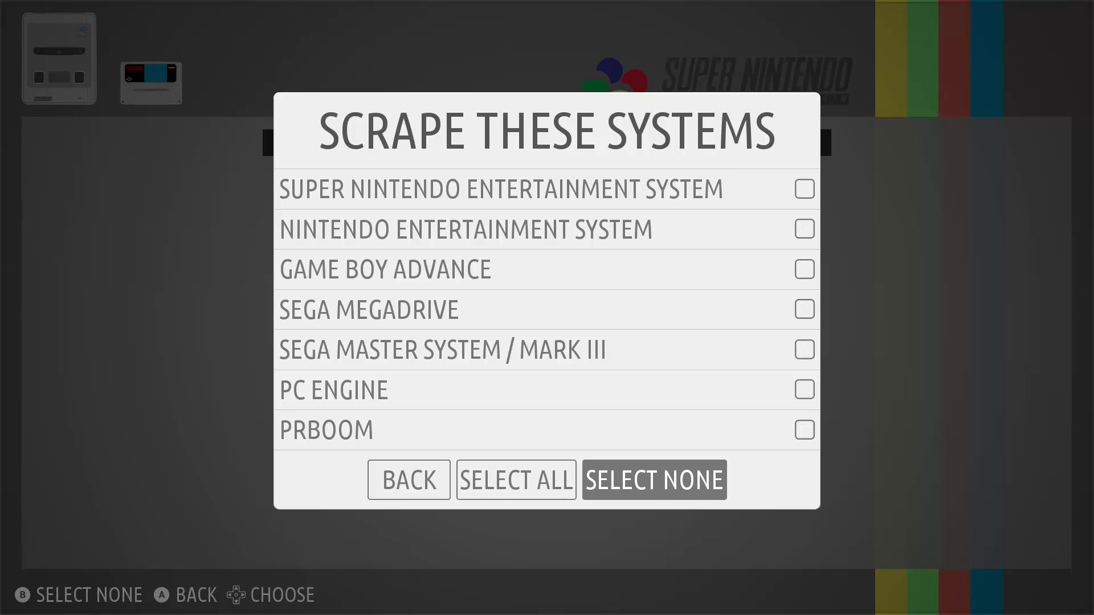
key("Up")
key("Up")
key("Up")
key("Up")
key("Up")
key("Up")
key("Up")
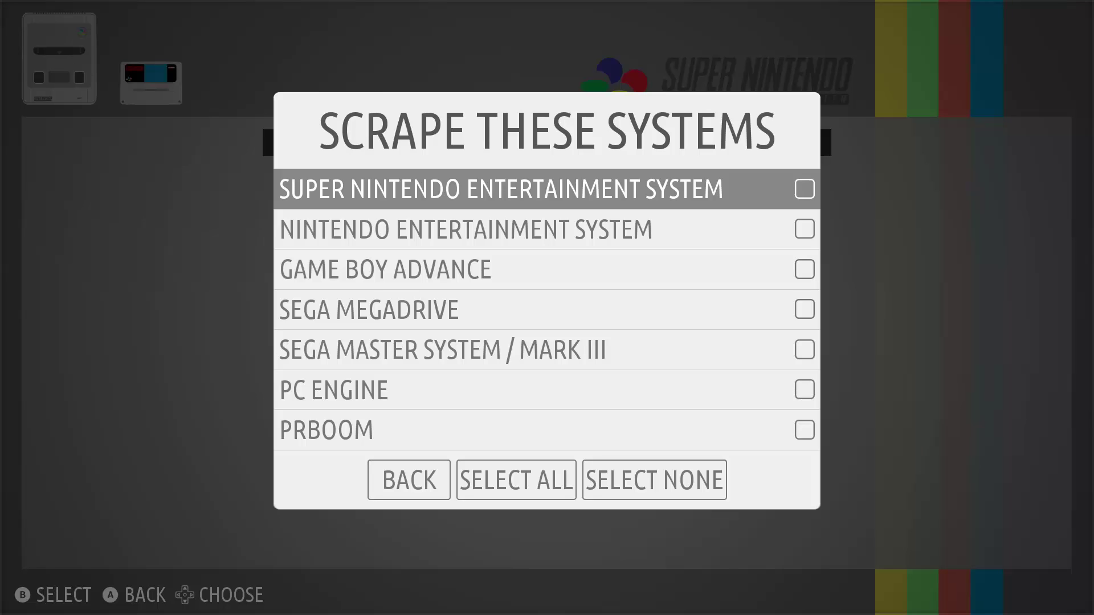
key("Return")
key("Down")
key("Down")
key("Down")
key("Down")
key("Down")
key("Down")
key("Down")
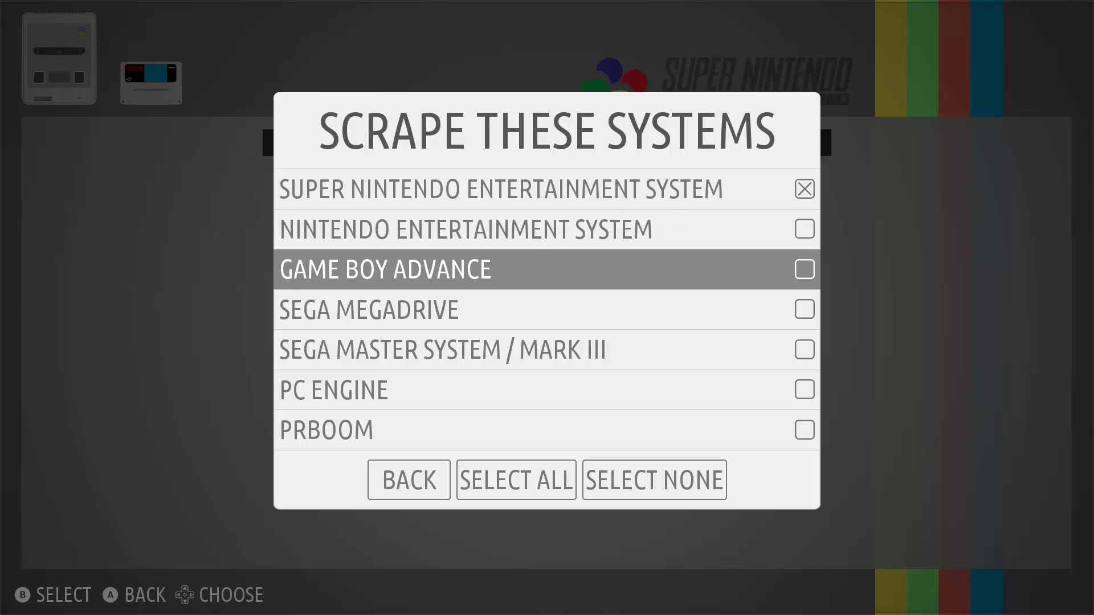
key("Left")
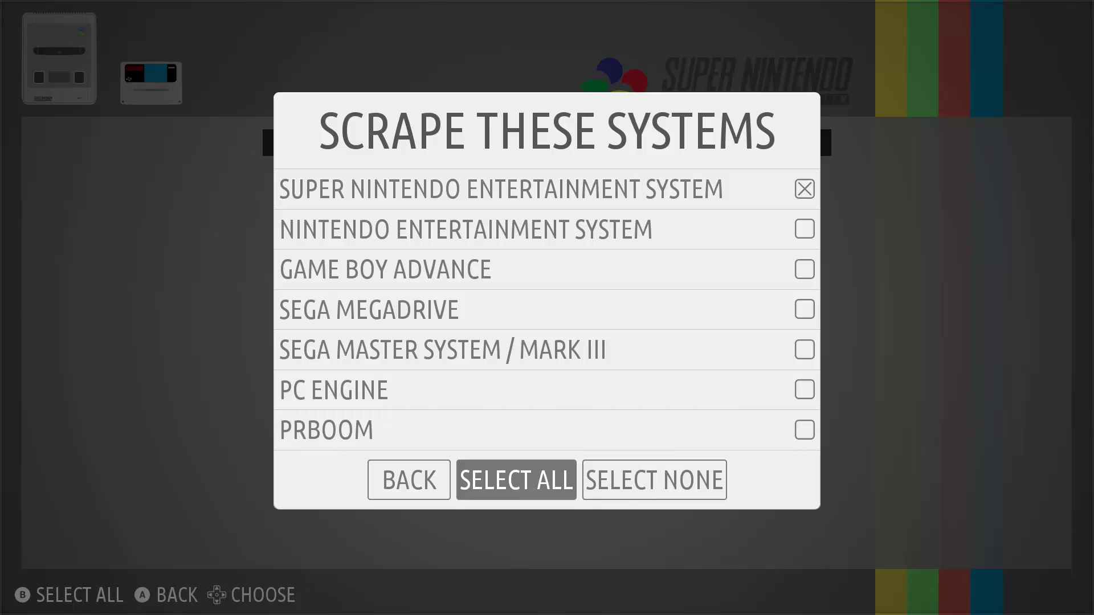
key("Left")
key("Return")
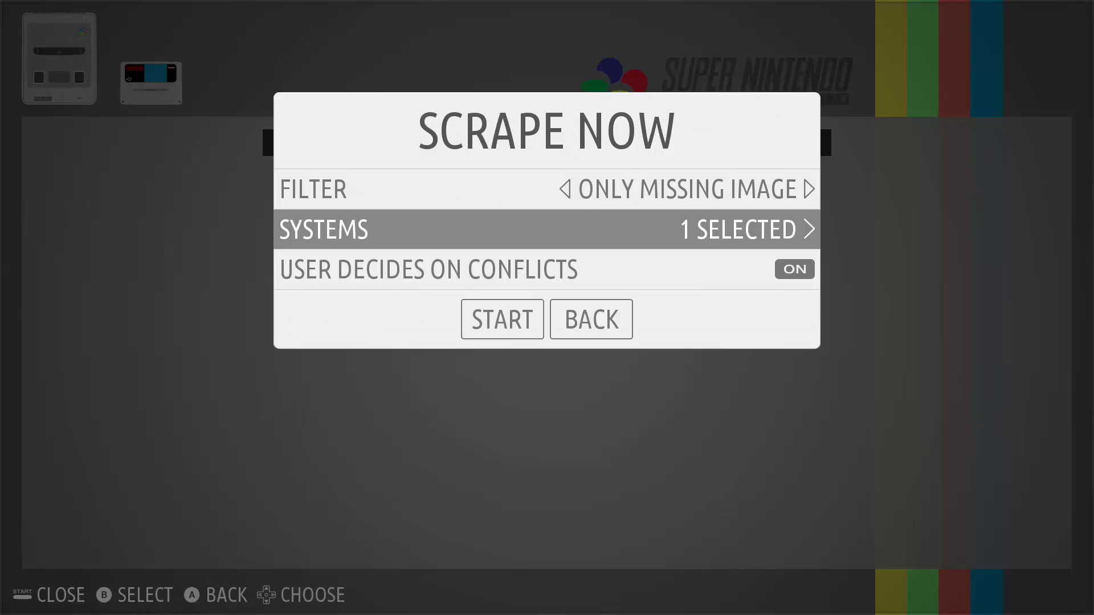
key("Down")
key("Down")
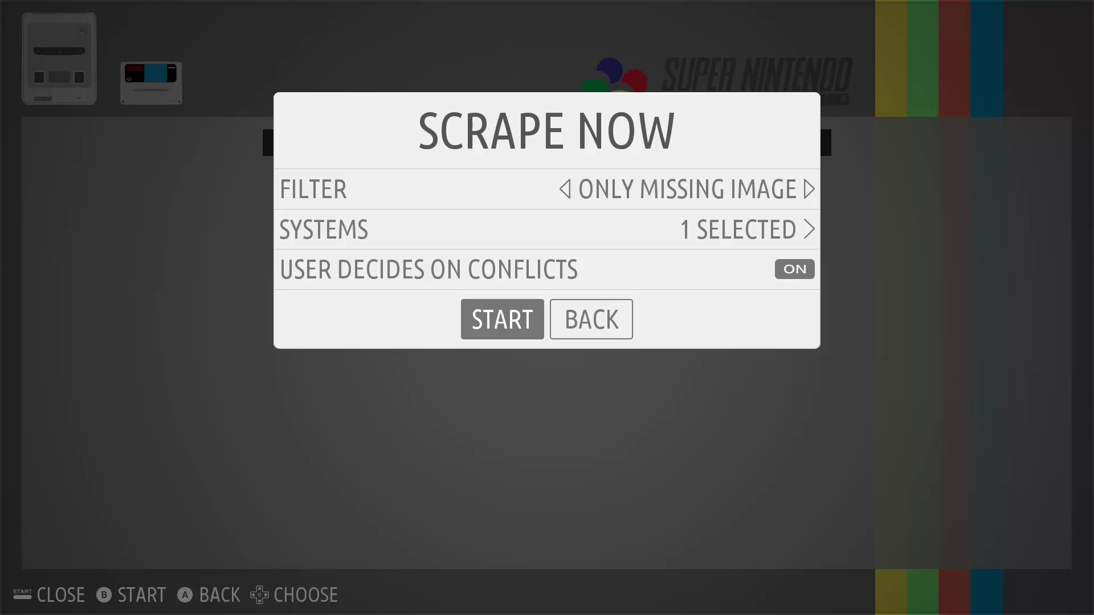
key("Return")
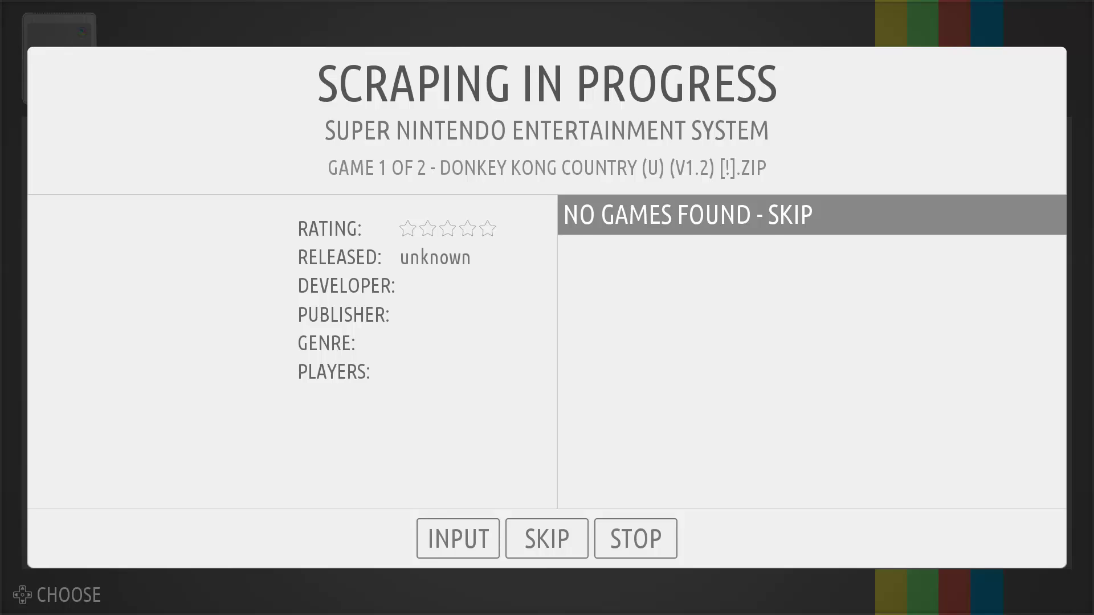
- Replace the manual search text with 'Donkey Kong Country' and run the search for game 1 of 2
key("Down")
key("Return")
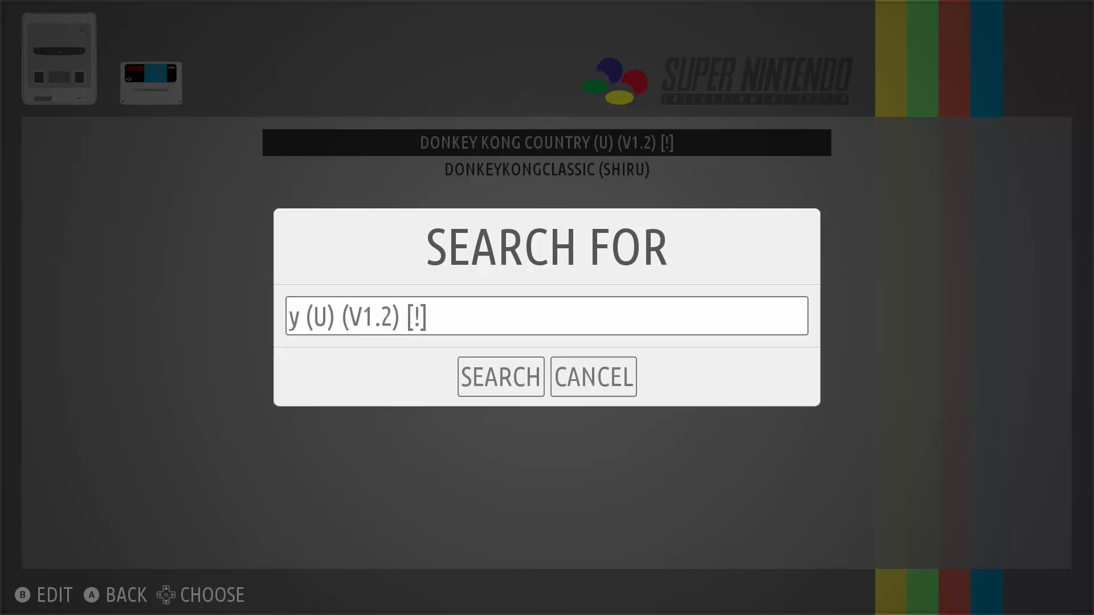
key("Return")
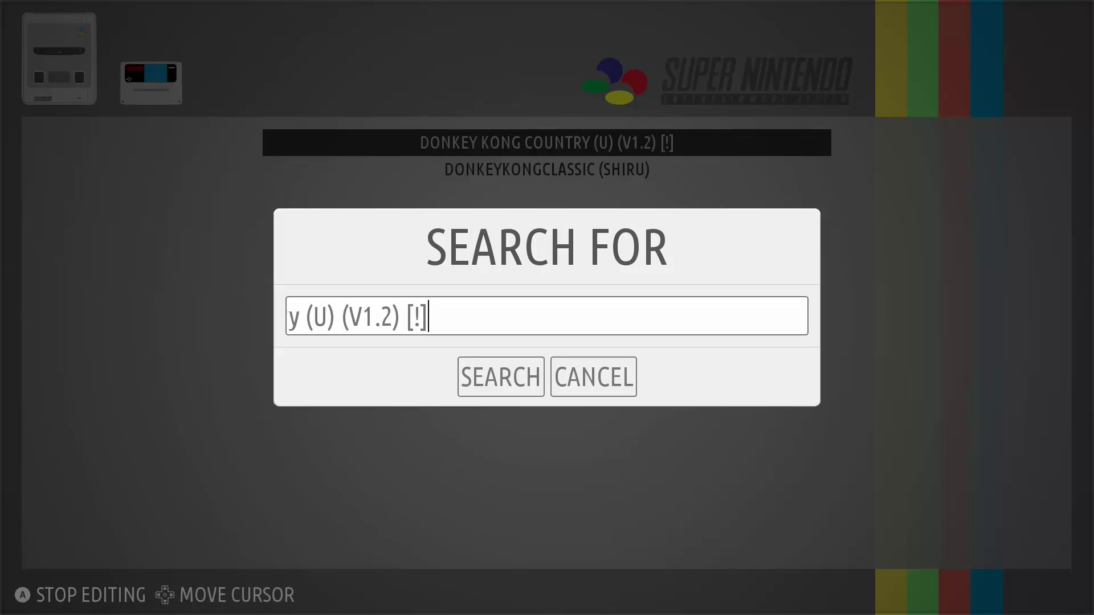
key("BackSpace")
key("BackSpace")
key("BackSpace")
key("BackSpace")
key("BackSpace")
key("BackSpace")
key("BackSpace")
key("BackSpace")
key("BackSpace")
key("BackSpace")
key("BackSpace")
key("BackSpace")
key("BackSpace")
key("BackSpace")
key("BackSpace")
key("BackSpace")
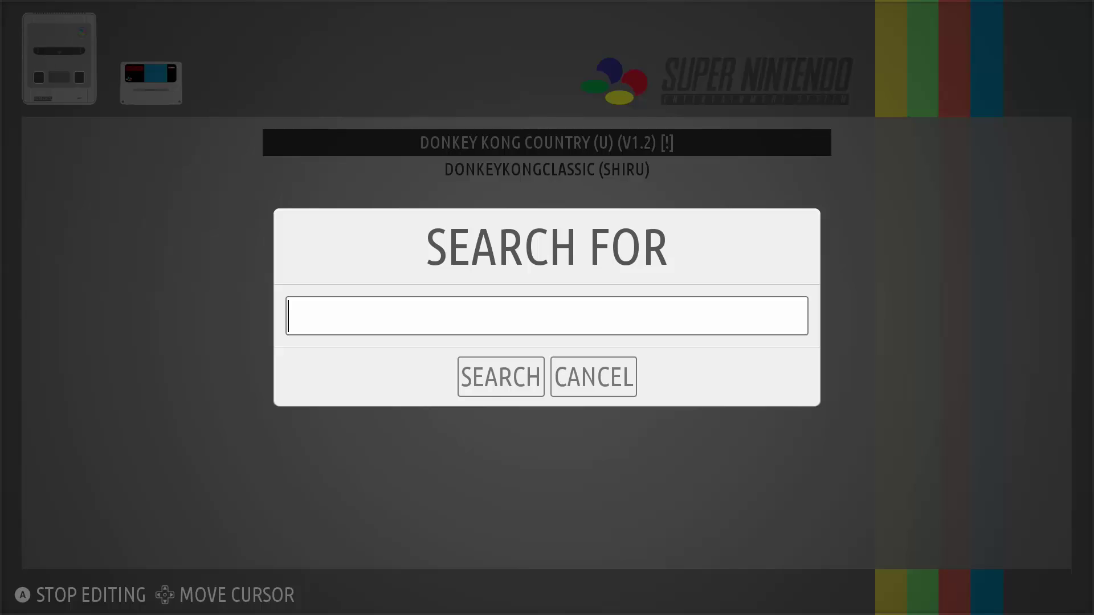
type("Donkey Kong Cou")
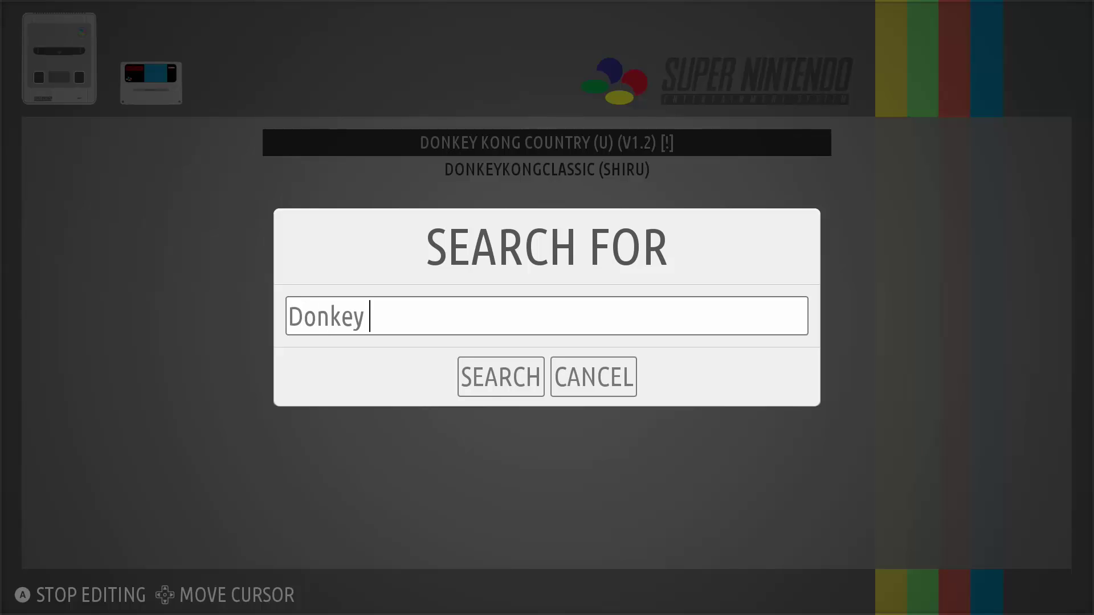
type("ntry")
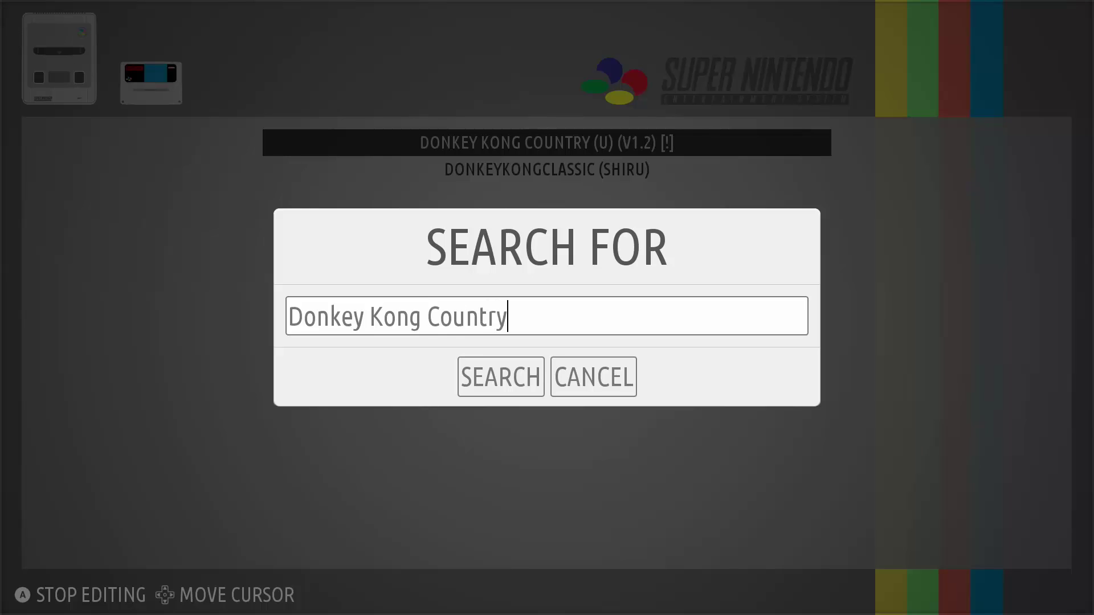
key("Return")
key("Down")
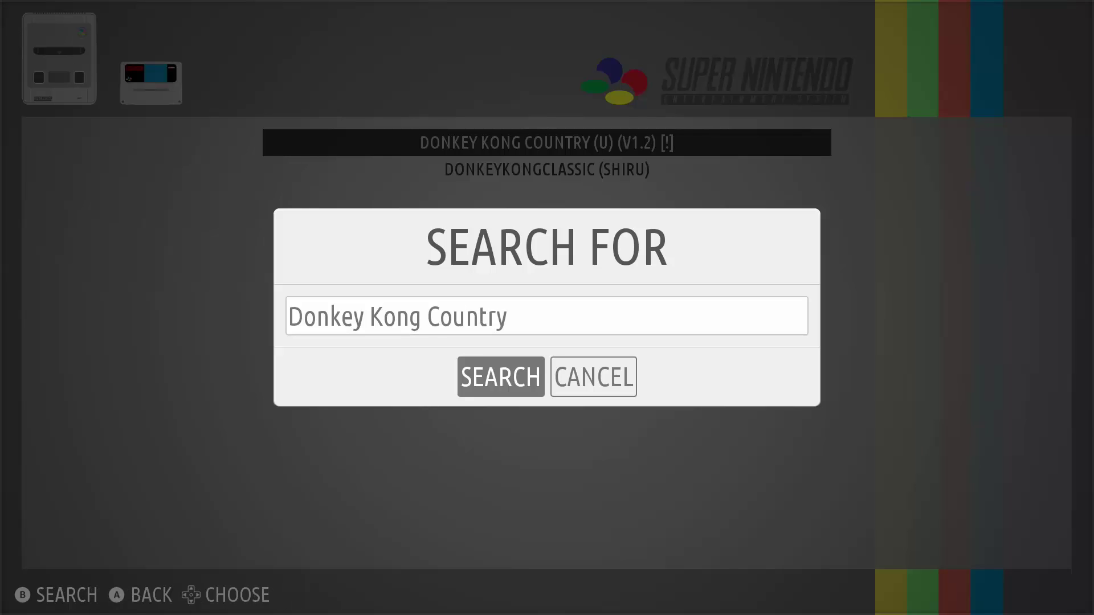
key("Return")
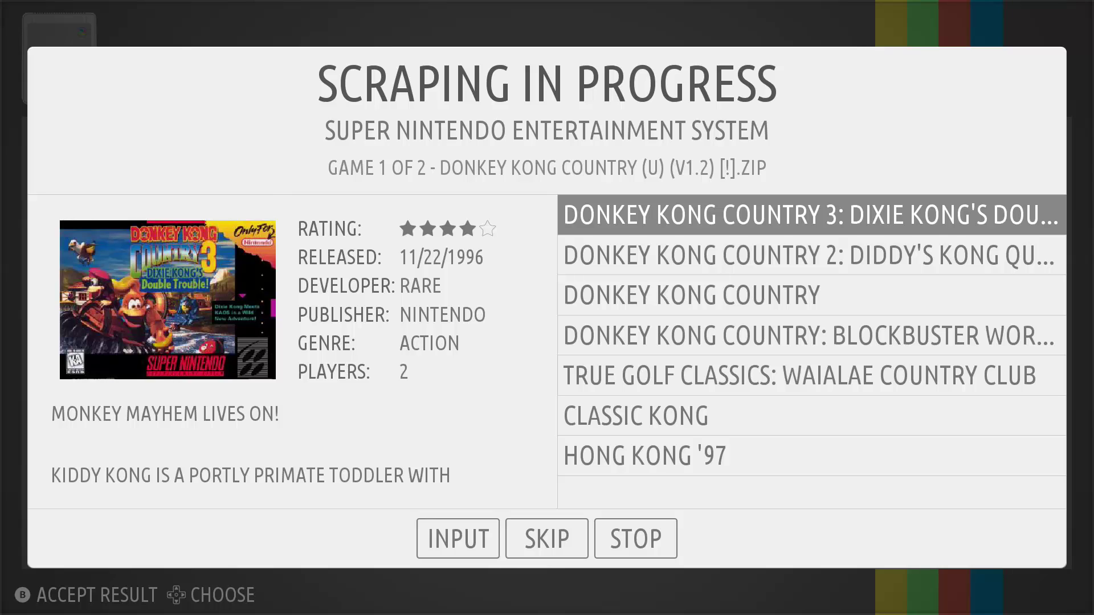
- Accept DONKEY KONG COUNTRY as the match and dismiss the 1 scraped, 1 skipped summary
key("Down")
key("Down")
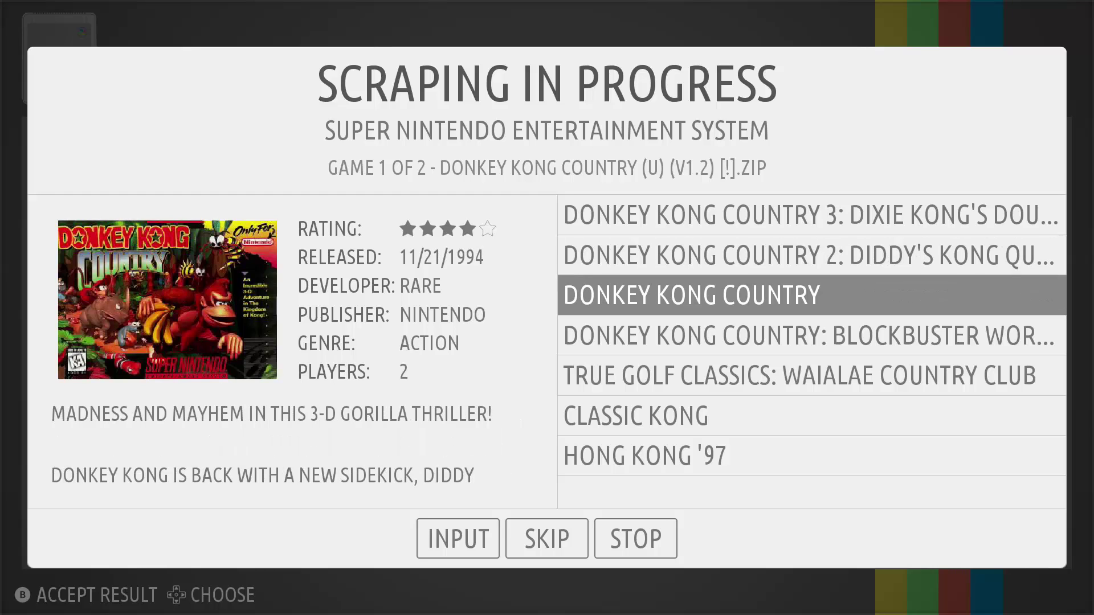
key("Return")
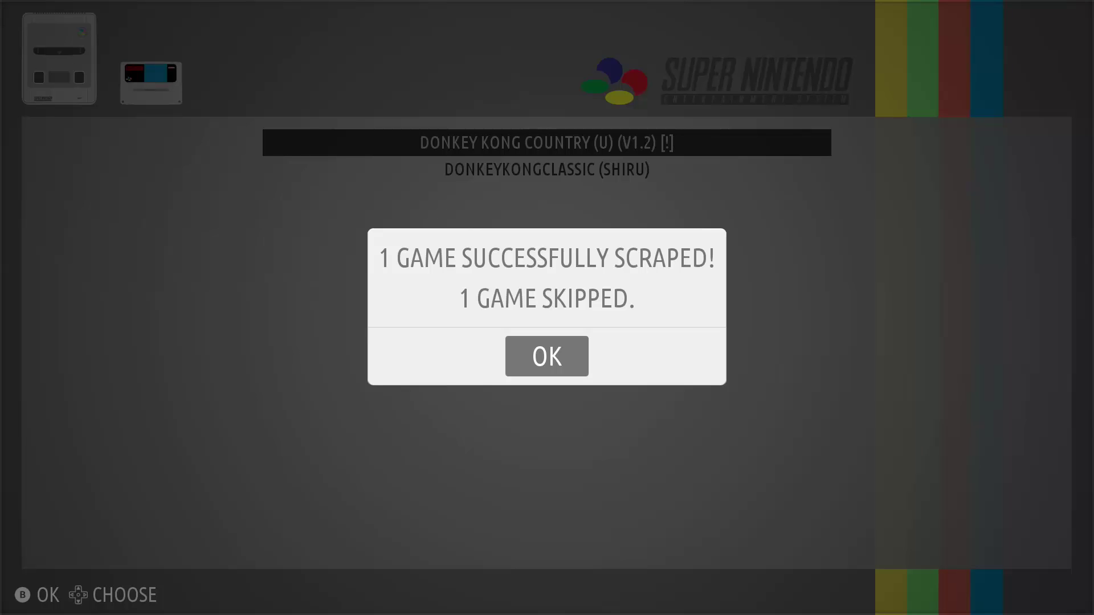
key("Return")
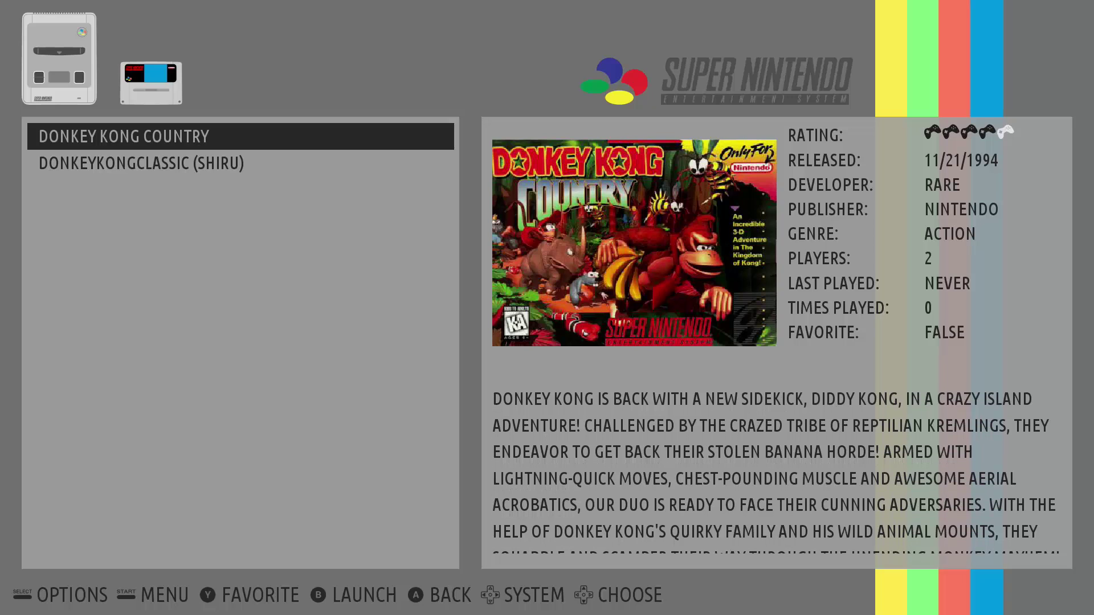
key("Return")
key("Right")
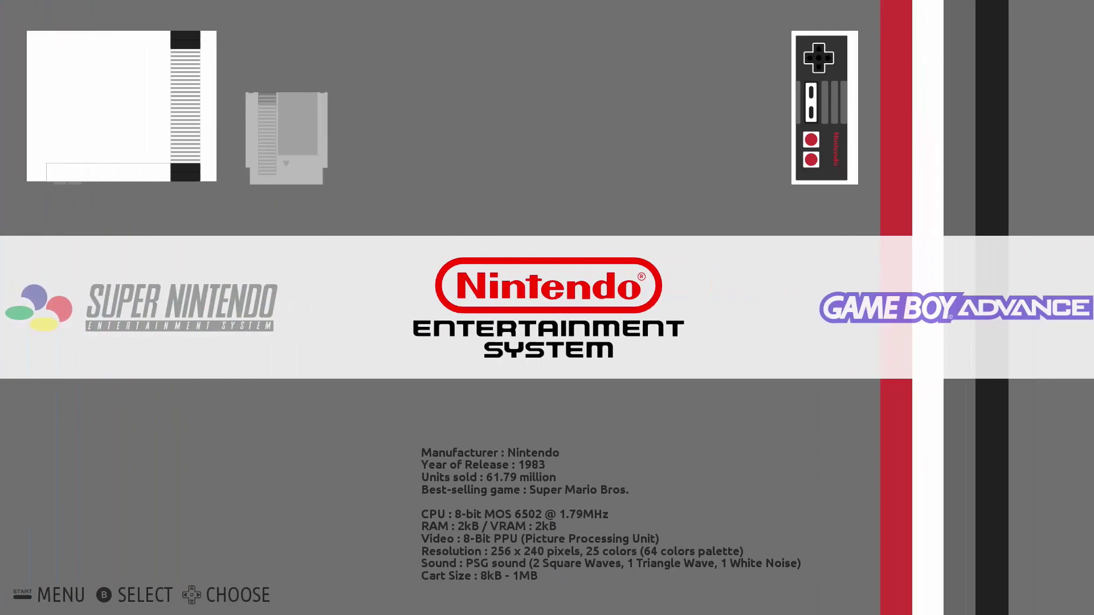
key("Return")
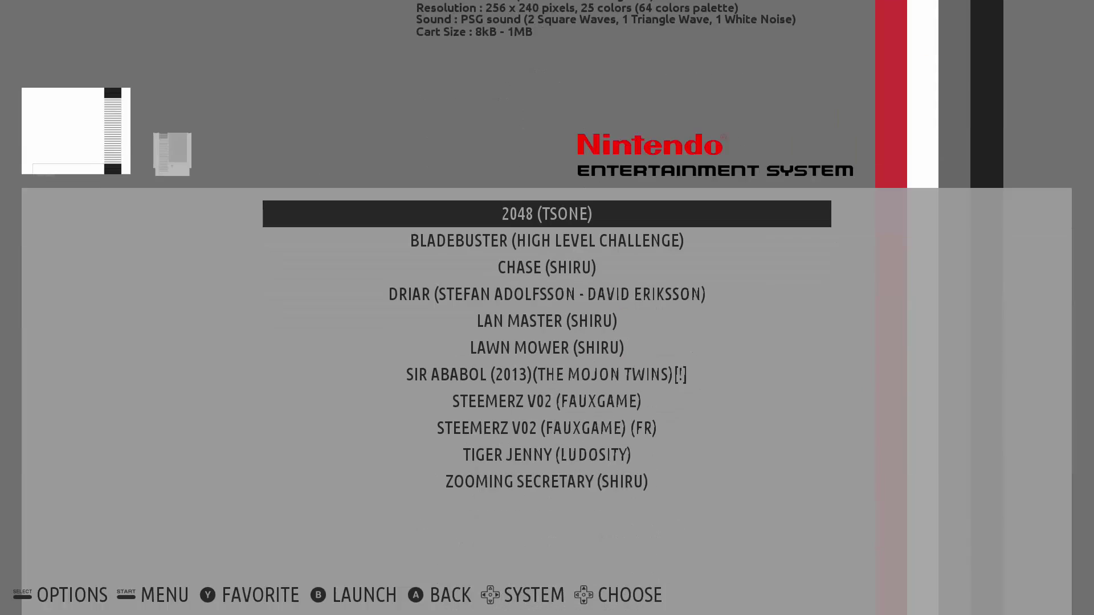
key("Down")
key("Down")
key("Down")
key("Down")
key("Down")
key("Down")
key("Down")
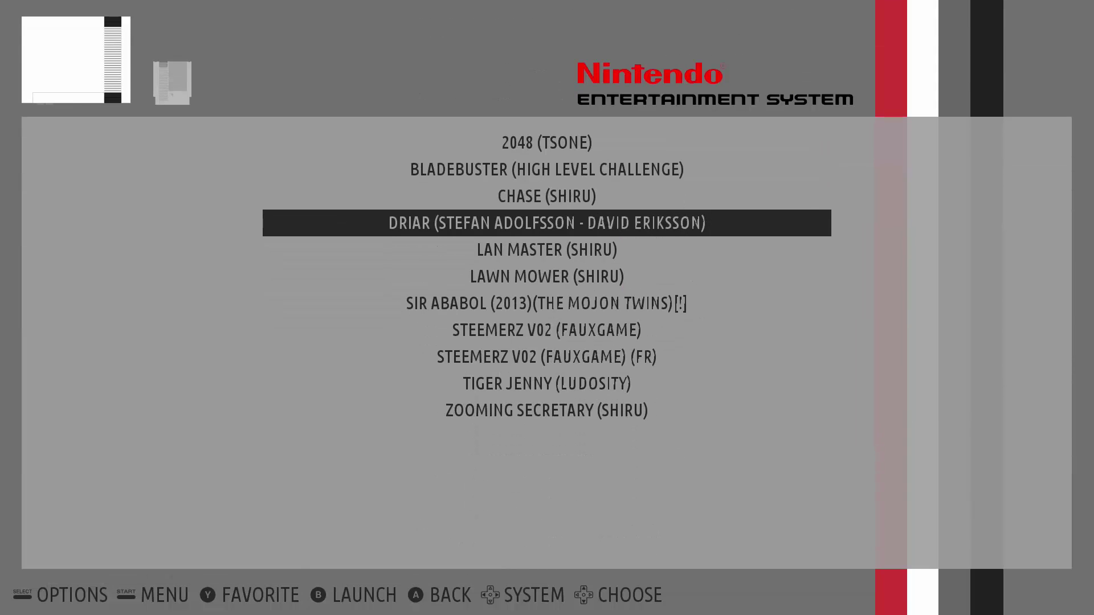
key("Down")
key("Down")
key("Down")
key("Up")
key("Up")
key("Up")
key("Up")
key("Up")
key("Up")
key("Up")
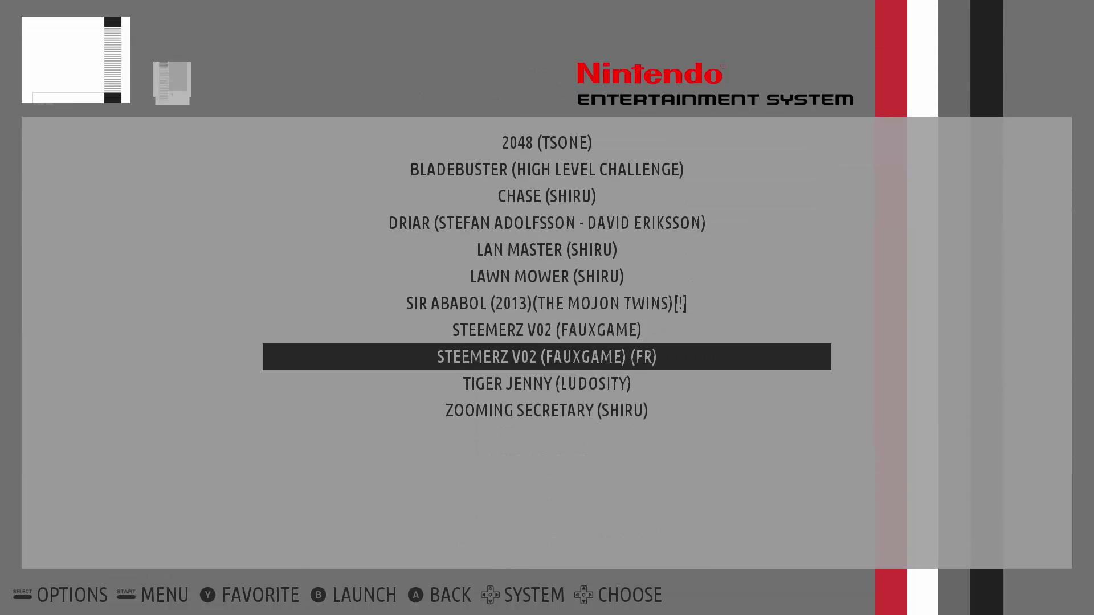
key("Up")
key("Up")
key("Up")
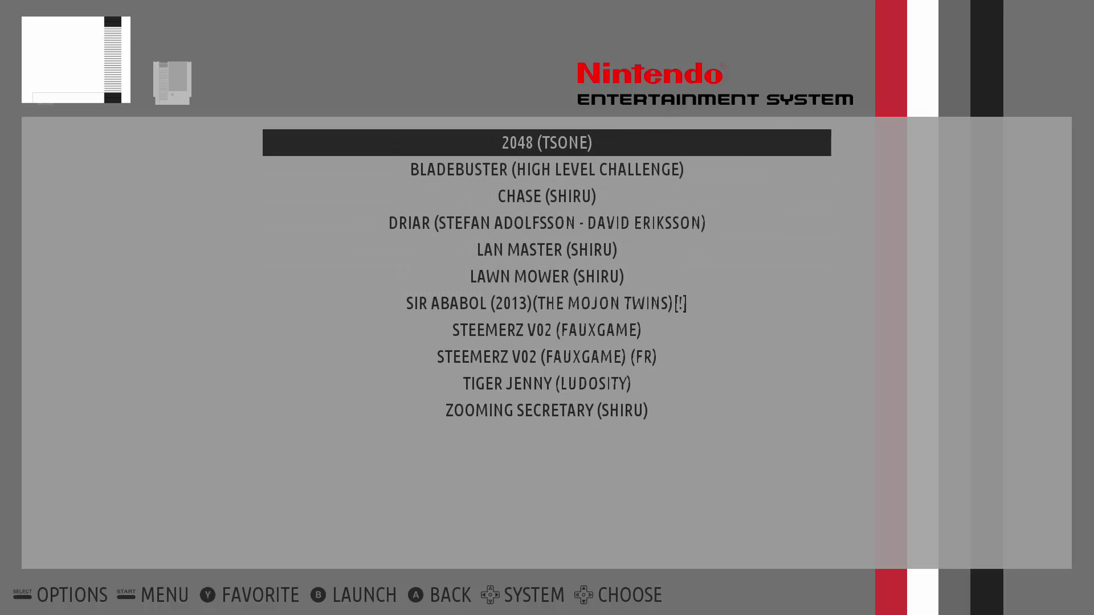
key("Escape")
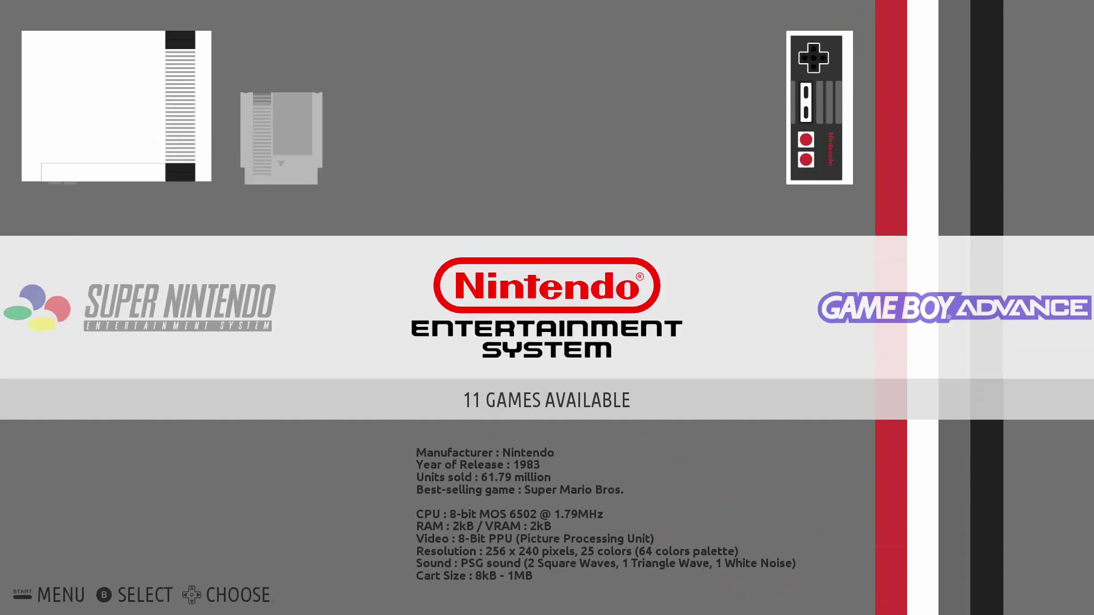
key("Left")
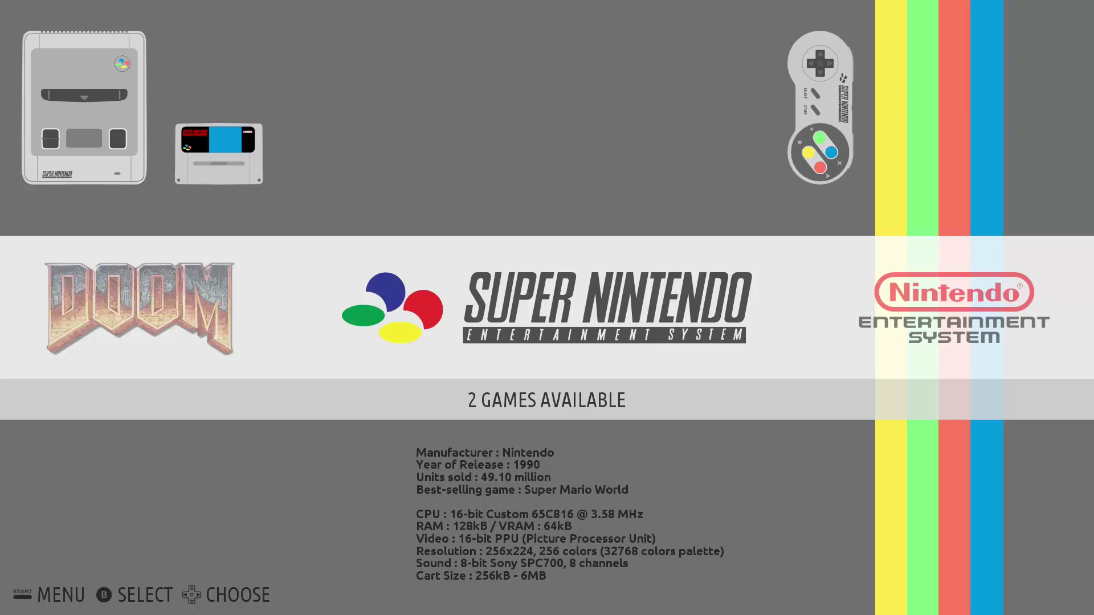
key("Return")
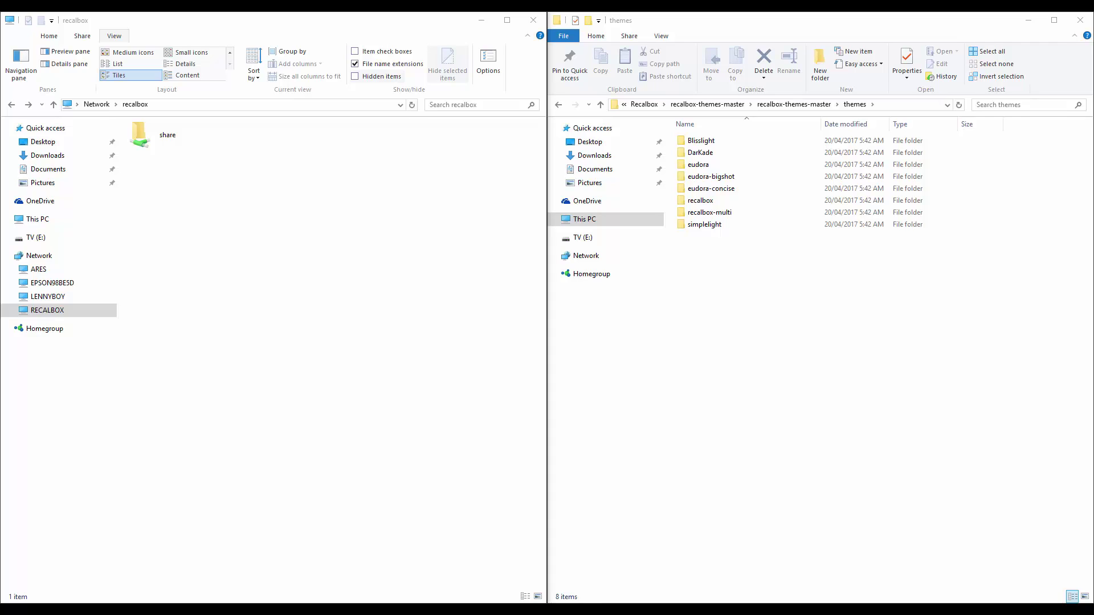
- In share > system, show hidden items to reveal the .emulationstation folder
double_click(182, 145)
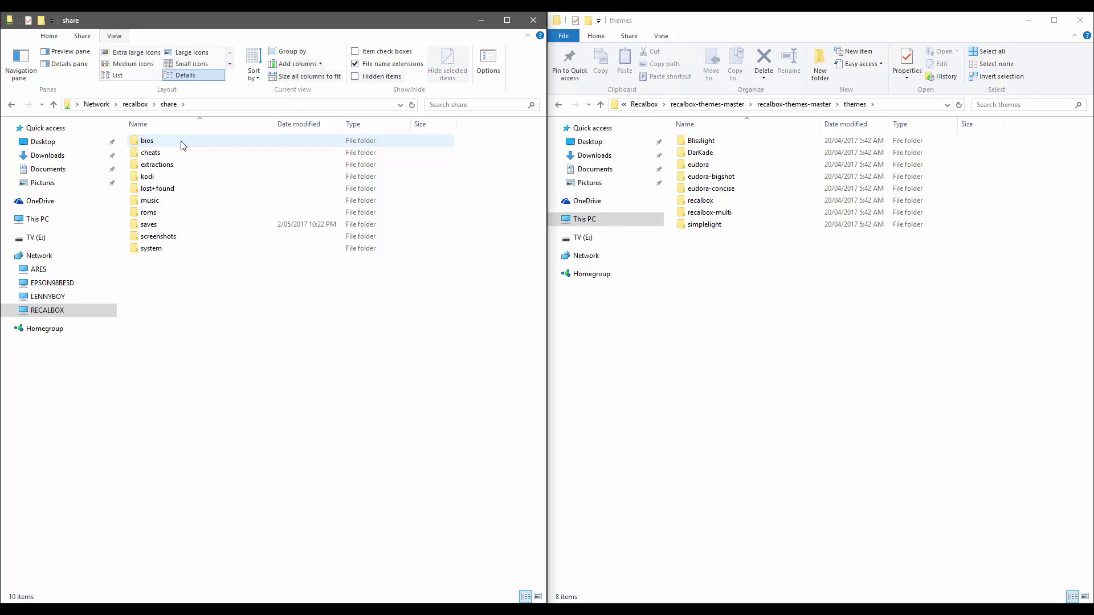
double_click(151, 250)
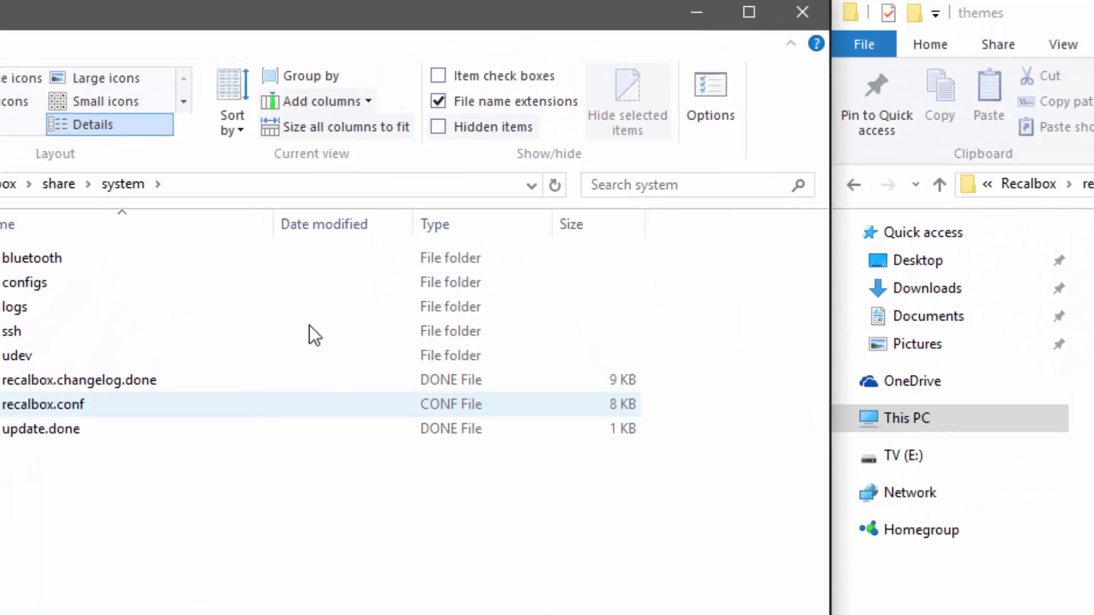
left_click(444, 130)
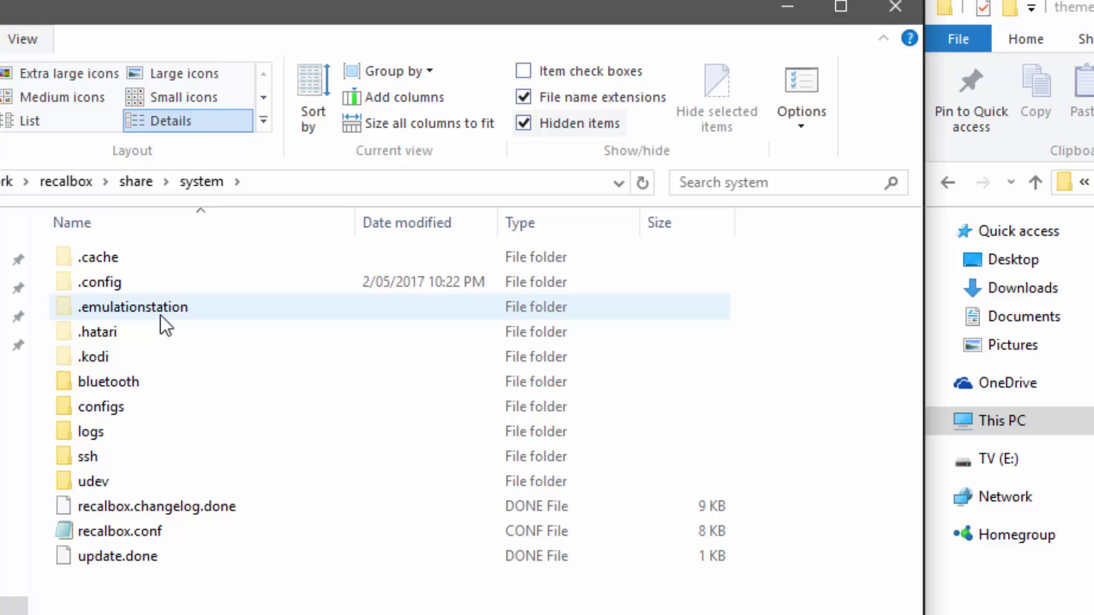
left_click(165, 314)
- Paste all eight downloaded theme folders into .emulationstation/themes on the share
double_click(188, 167)
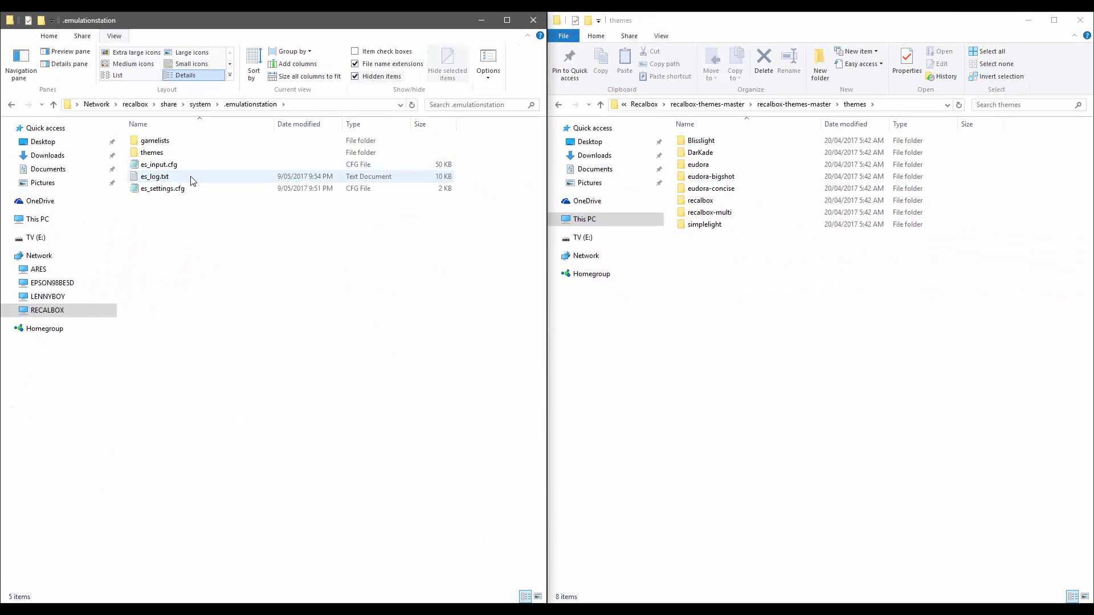
double_click(152, 153)
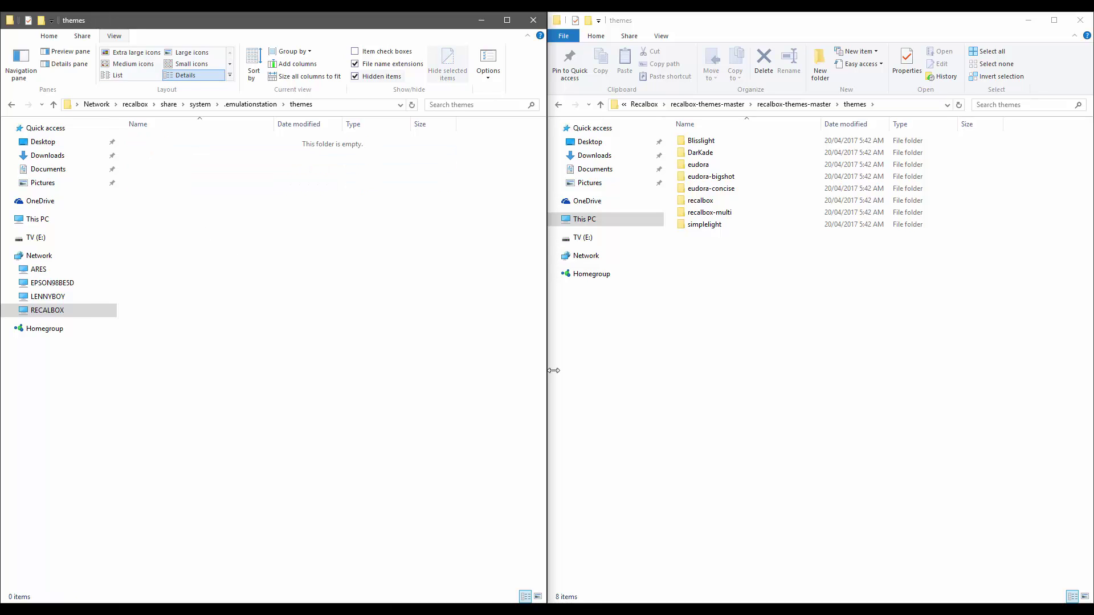
left_click_drag(763, 317, 702, 126)
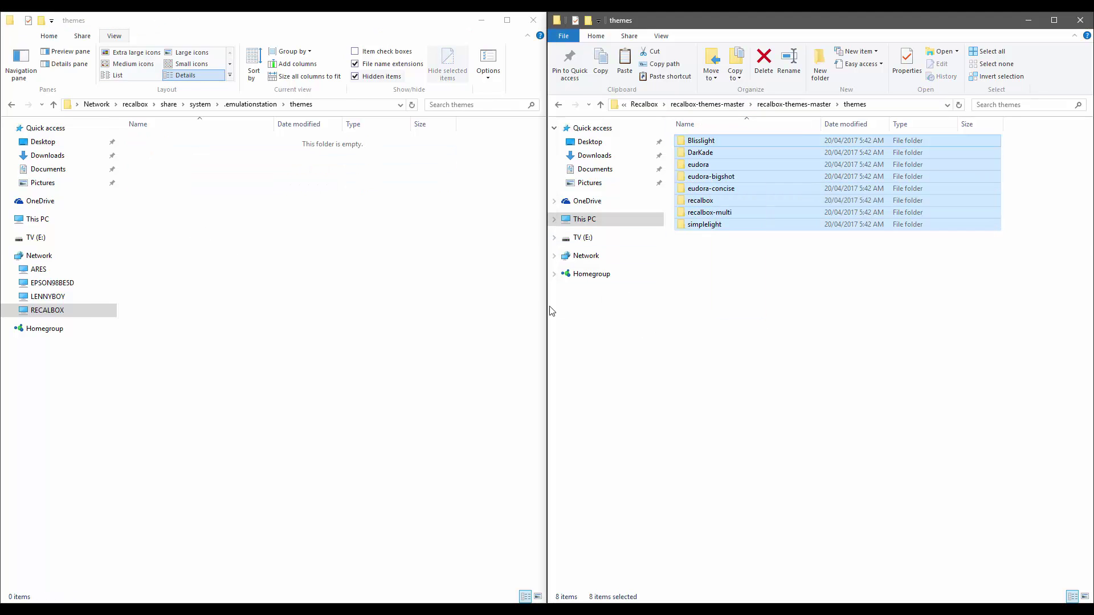
left_click(396, 276)
key("ctrl+v")
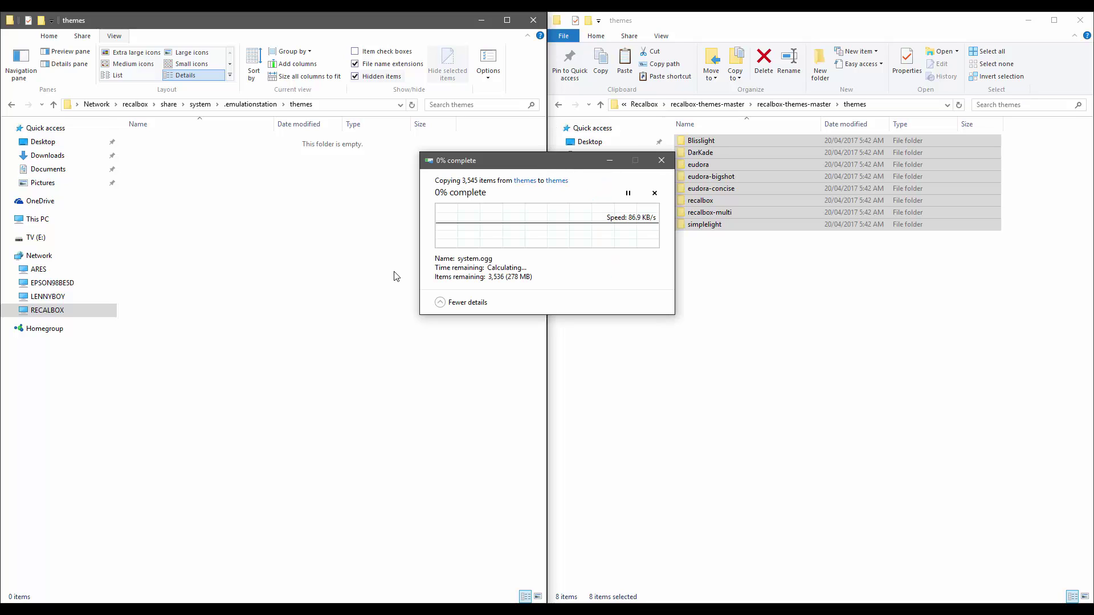